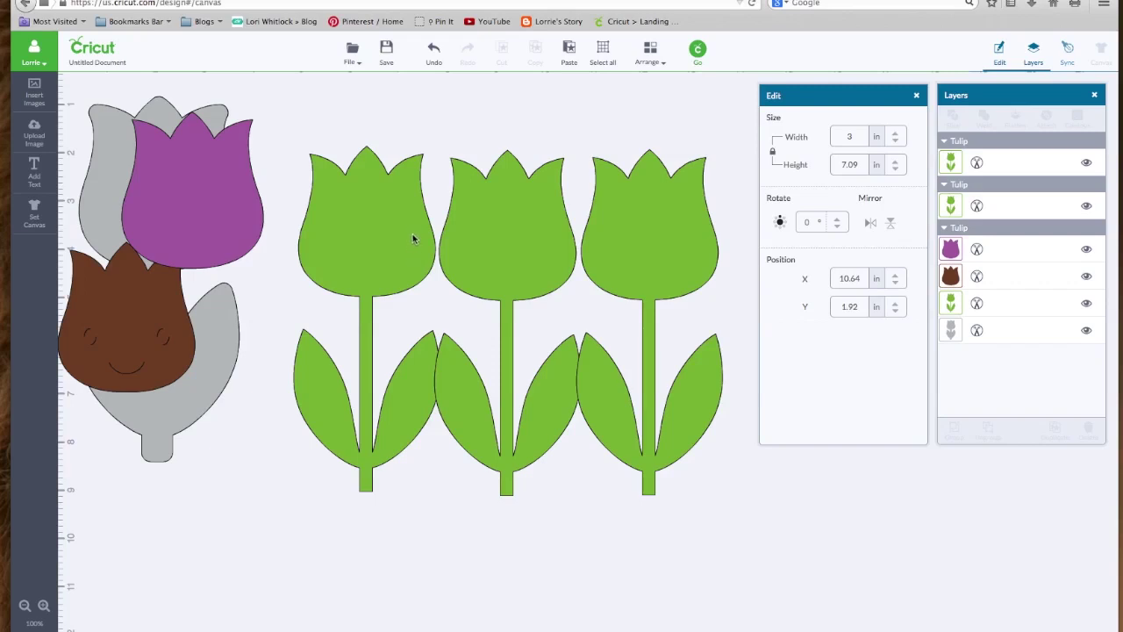
# Weld the three overlapping green tulips into one shape and move the welded shape slightly upward
pyautogui.moveTo(292, 108); pyautogui.dragTo(751, 534)
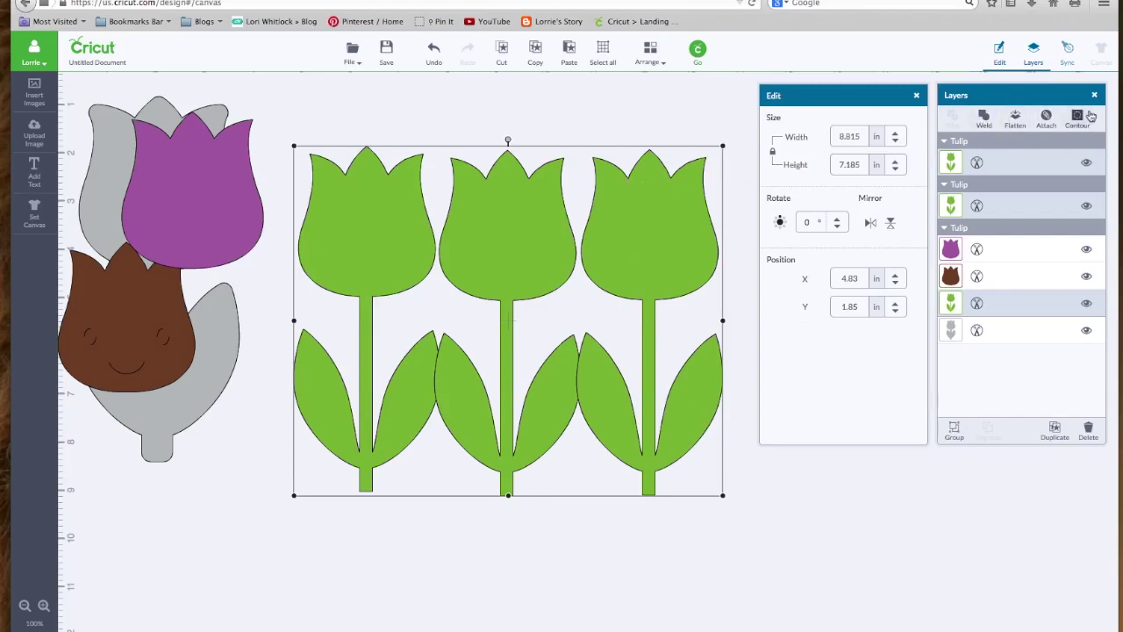
pyautogui.click(985, 120)
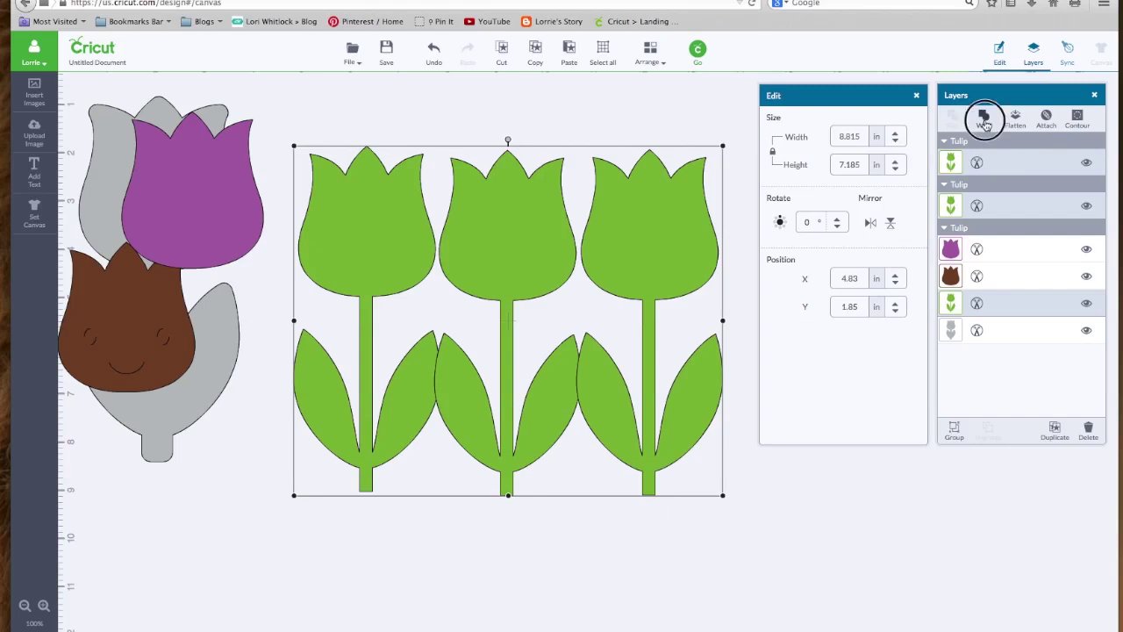
pyautogui.moveTo(662, 294); pyautogui.dragTo(649, 200)
# Undo the move and the weld of the three green tulips
pyautogui.click(434, 51)
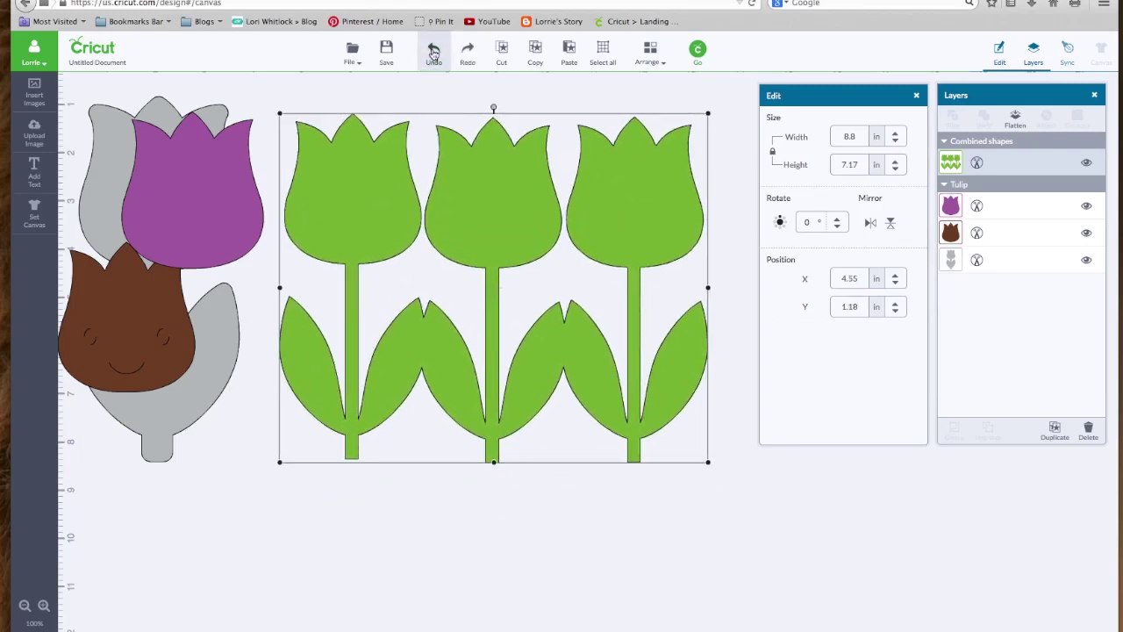
pyautogui.click(433, 51)
pyautogui.click(433, 50)
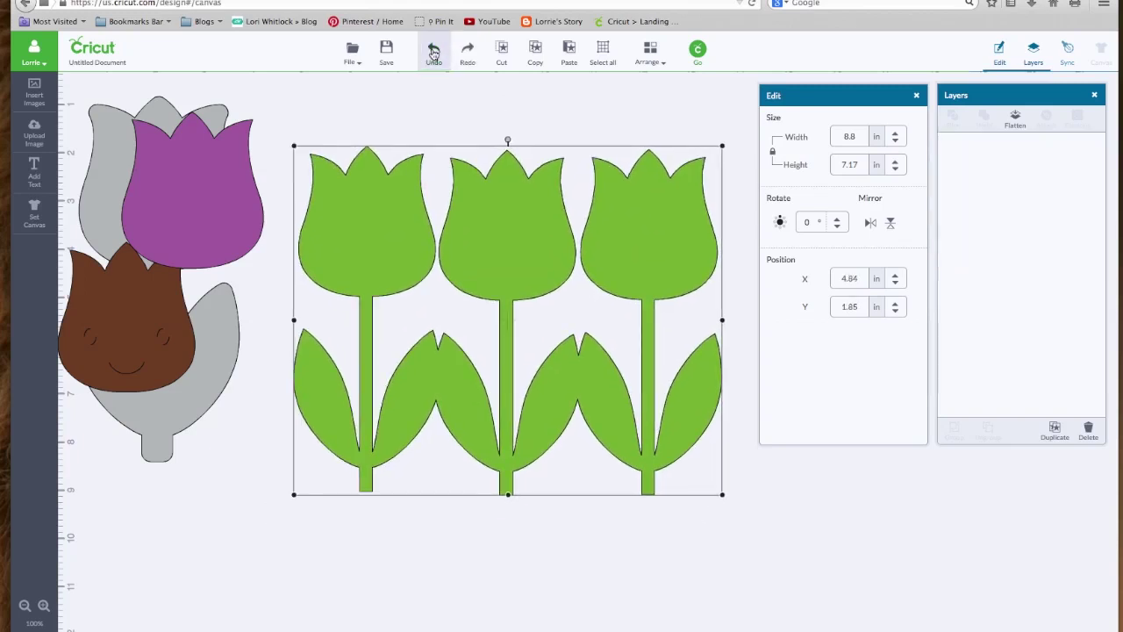
pyautogui.click(433, 51)
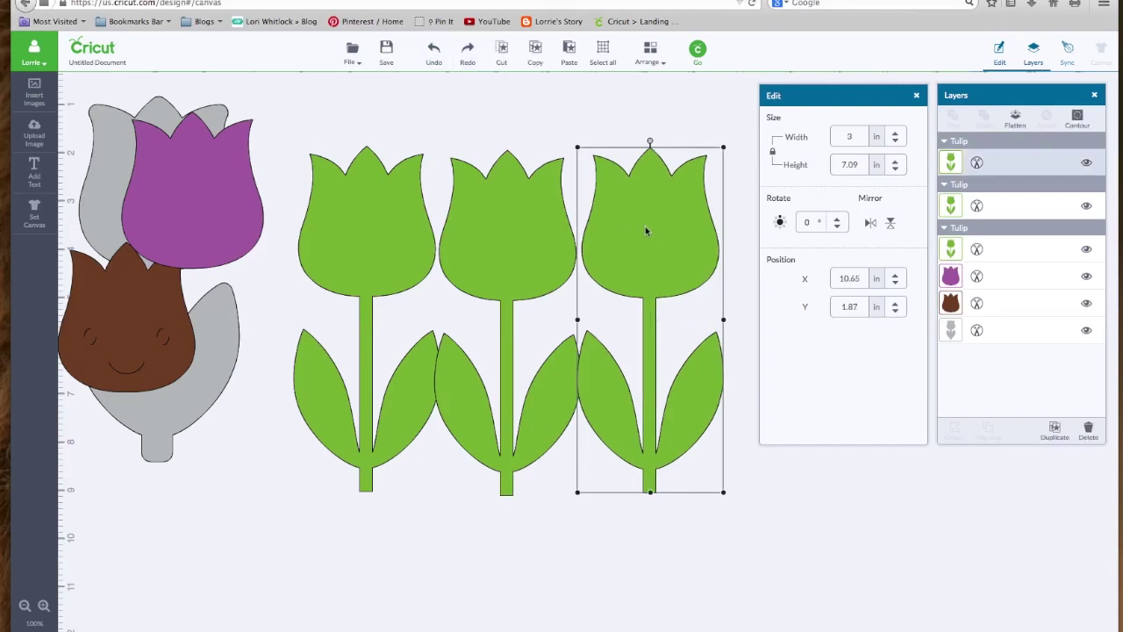
# Space the three green tulips apart so their leaves no longer overlap
pyautogui.moveTo(645, 225); pyautogui.dragTo(679, 223)
pyautogui.moveTo(513, 216); pyautogui.dragTo(531, 216)
pyautogui.moveTo(396, 215); pyautogui.dragTo(383, 211)
# Delete the two duplicate green tulips and move the remaining one to about X 8.95, Y 1.55 in
pyautogui.click(683, 250)
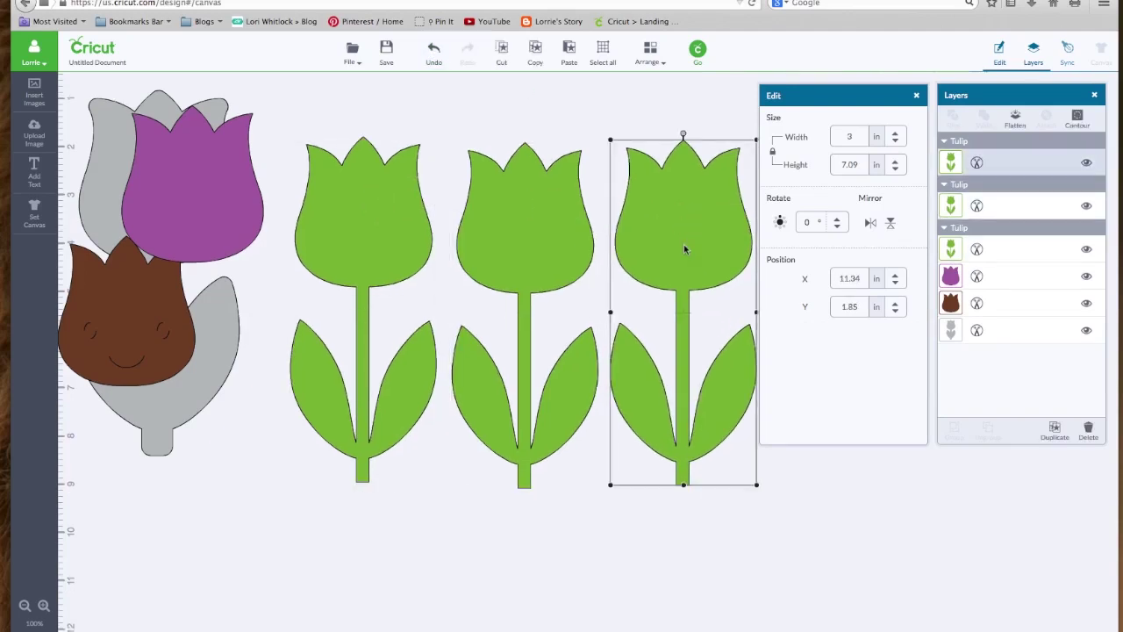
pyautogui.press('Delete')
pyautogui.click(544, 228)
pyautogui.press('Delete')
pyautogui.moveTo(408, 235); pyautogui.dragTo(613, 224)
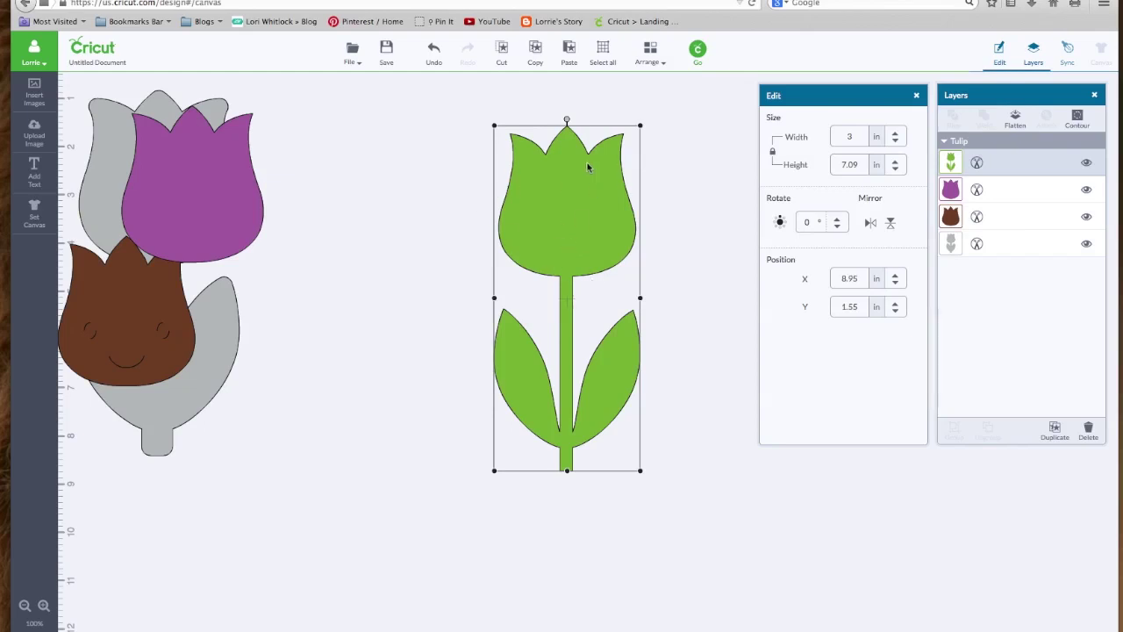
# Search the image library for "rectangle" and insert the plain pink rectangle
pyautogui.click(34, 96)
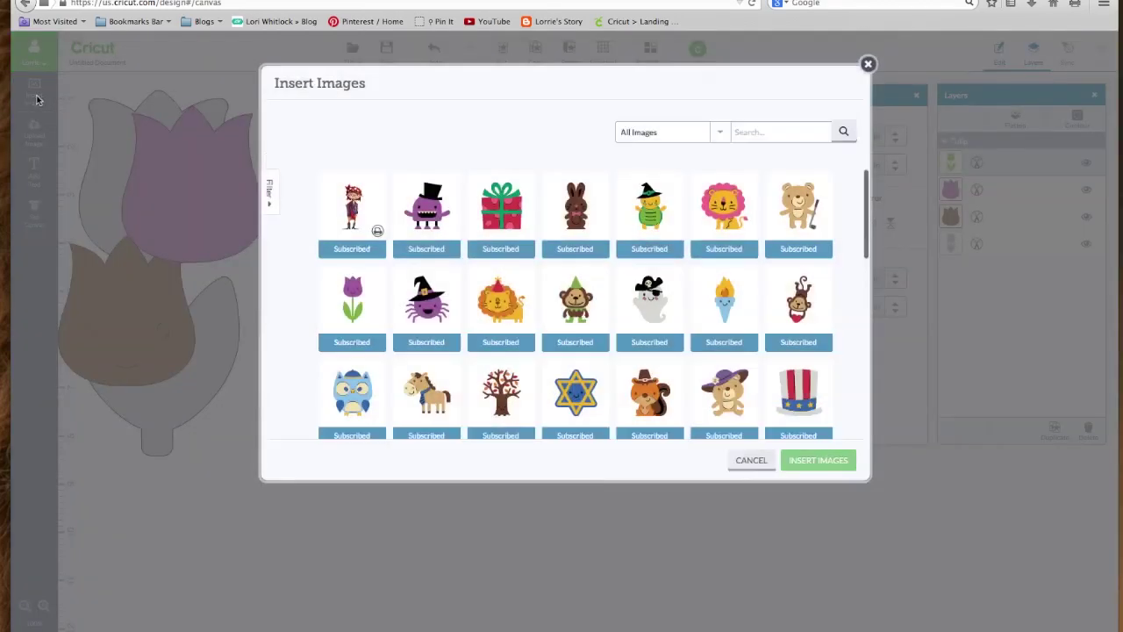
pyautogui.click(755, 130)
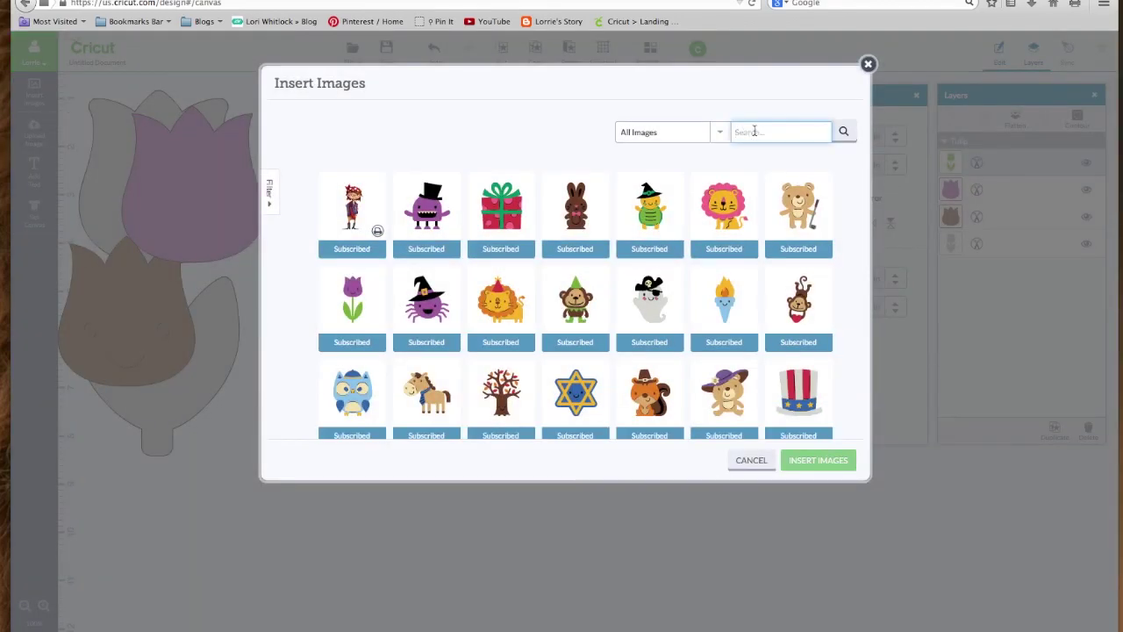
pyautogui.write('rectangle')
pyautogui.press('Return')
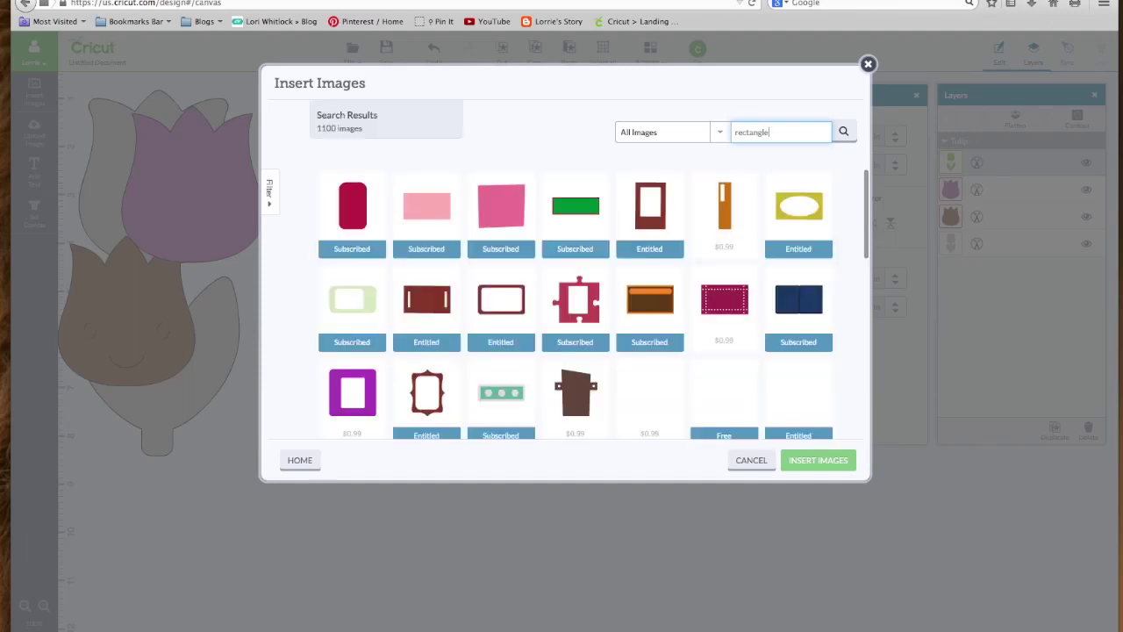
pyautogui.click(421, 212)
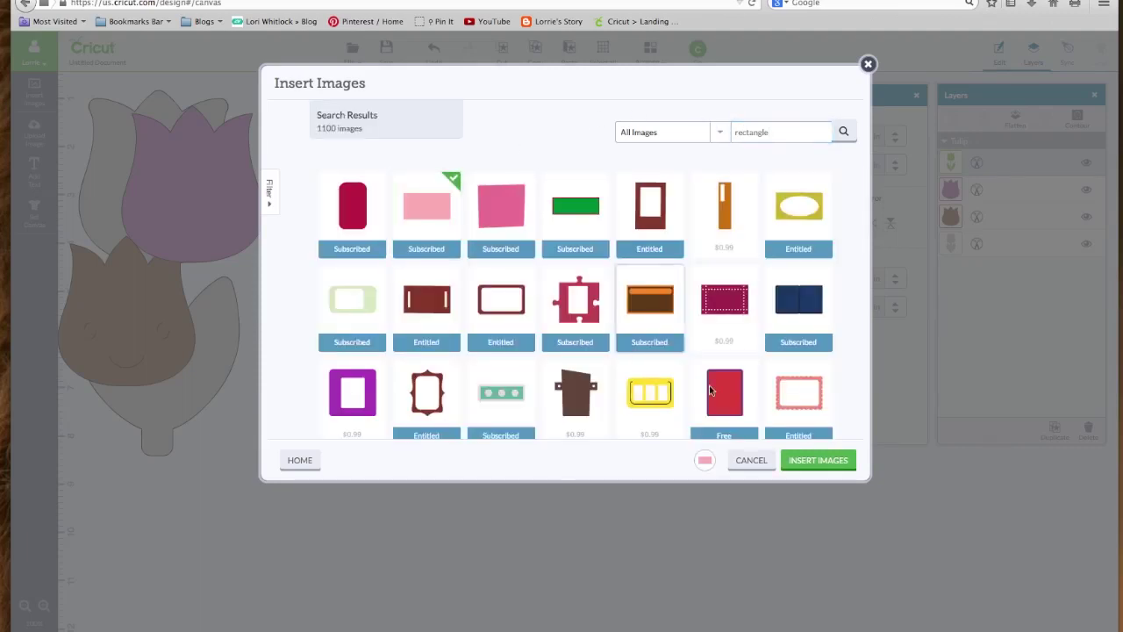
pyautogui.click(819, 459)
# Place the pink rectangle over the green tulip's flower head and stretch it to about 4.02 by 4.52 in
pyautogui.moveTo(421, 422); pyautogui.dragTo(590, 366)
pyautogui.moveTo(671, 393)
pyautogui.mouseDown()
pyautogui.moveTo(670, 451)
pyautogui.moveTo(632, 372)
pyautogui.moveTo(653, 402)
pyautogui.moveTo(657, 386)
pyautogui.mouseUp()
pyautogui.moveTo(594, 340); pyautogui.dragTo(594, 238)
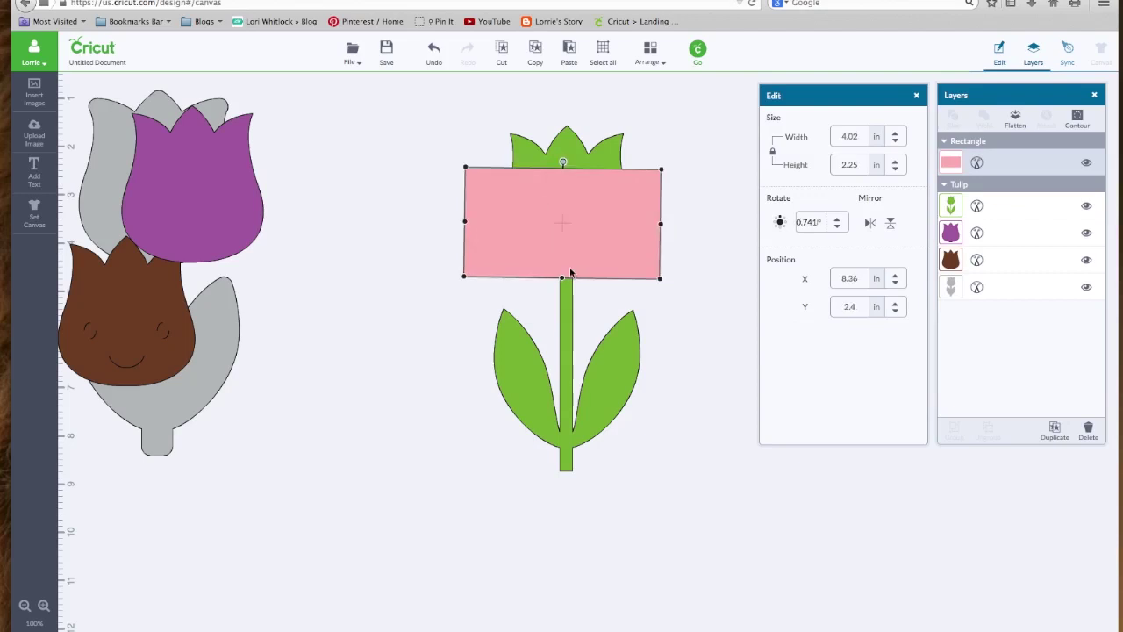
pyautogui.moveTo(560, 276); pyautogui.dragTo(570, 186)
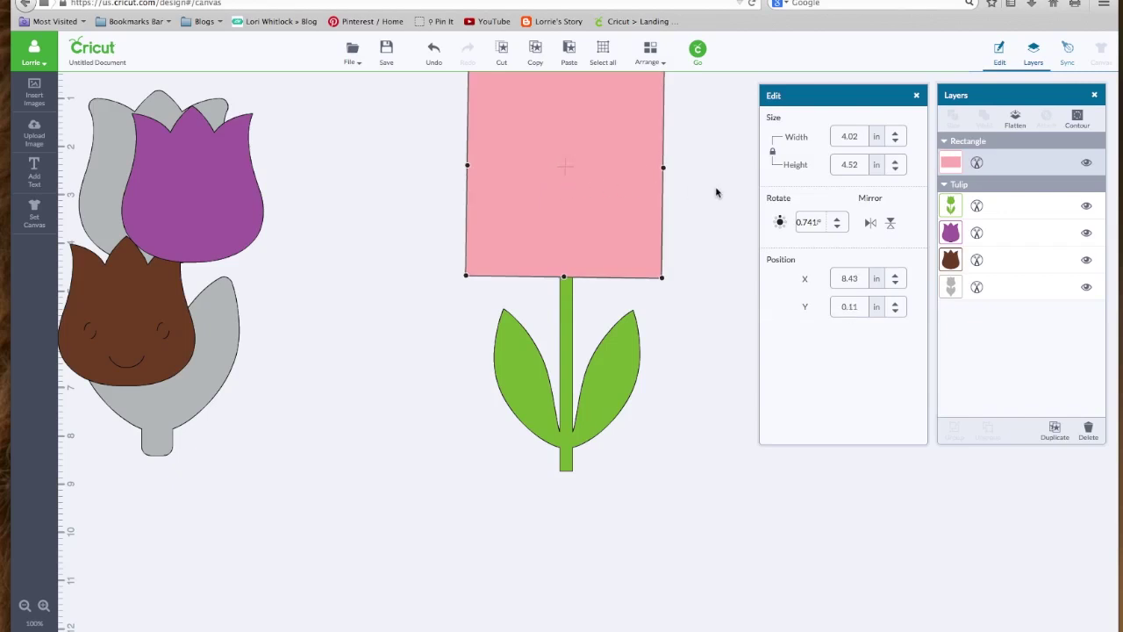
# Slice the green tulip with the pink rectangle covering its flower head
pyautogui.scroll(1, 616, 261)
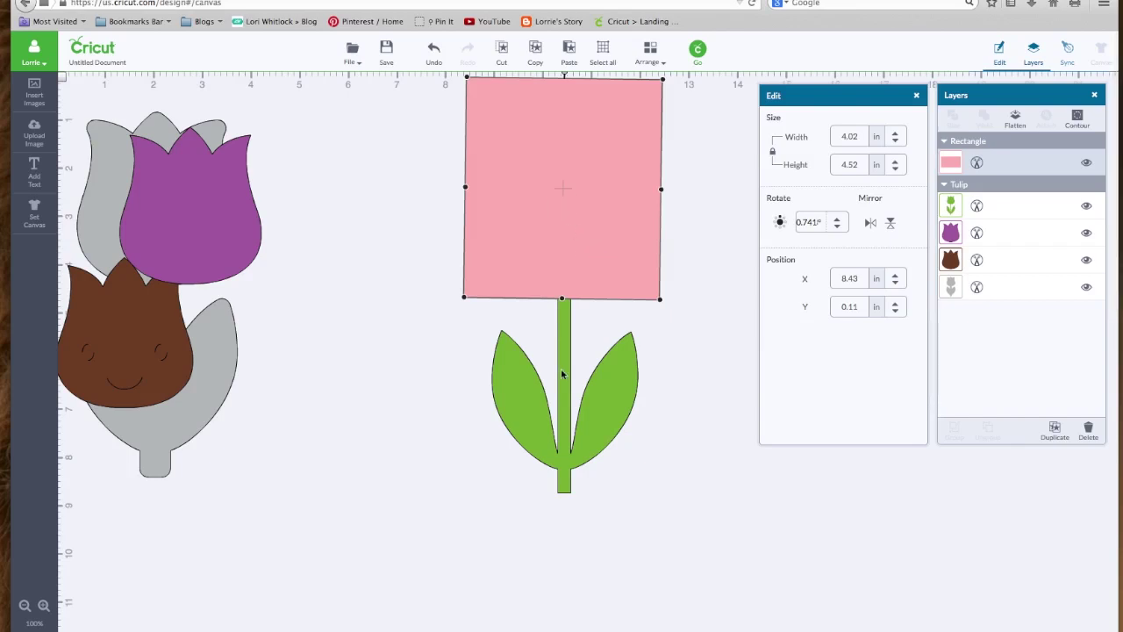
pyautogui.keyDown('shift'); pyautogui.click(529, 422); pyautogui.keyUp('shift')
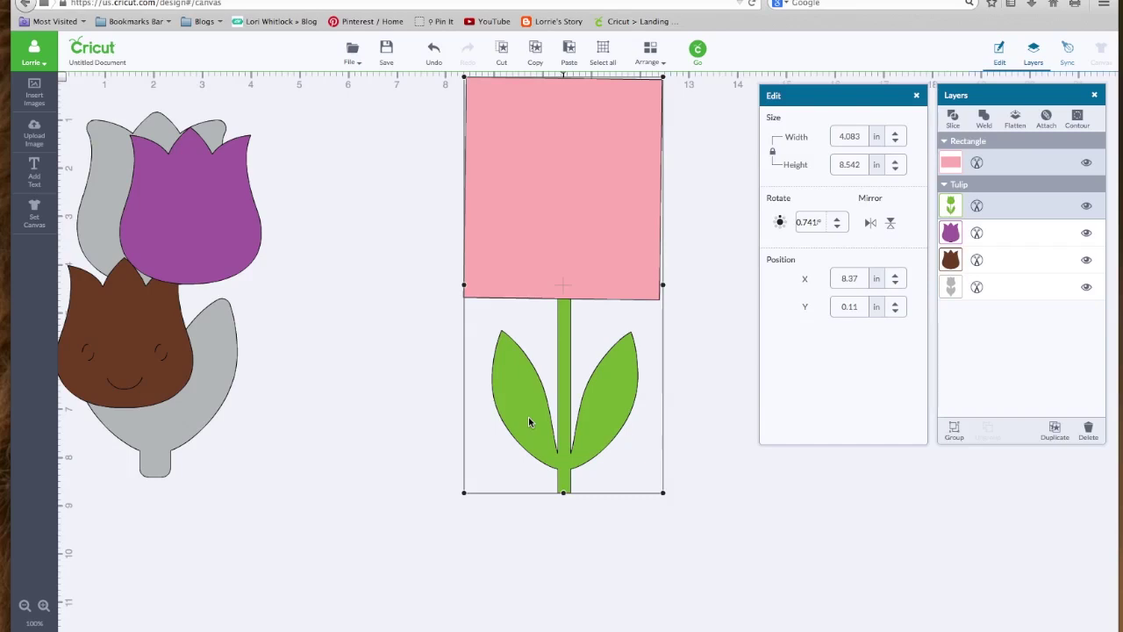
pyautogui.click(953, 118)
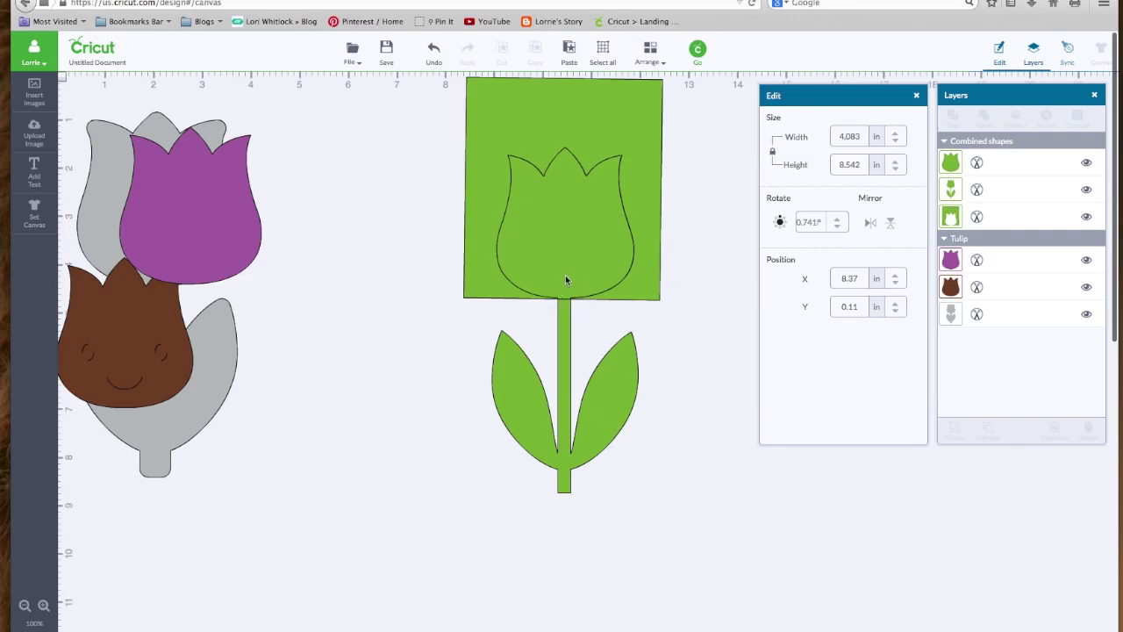
# Pull the sliced tulip pieces apart and delete the rectangle with the flower-shaped cutout
pyautogui.moveTo(492, 290); pyautogui.dragTo(556, 460)
pyautogui.moveTo(545, 197); pyautogui.dragTo(406, 367)
pyautogui.moveTo(649, 224); pyautogui.dragTo(681, 216)
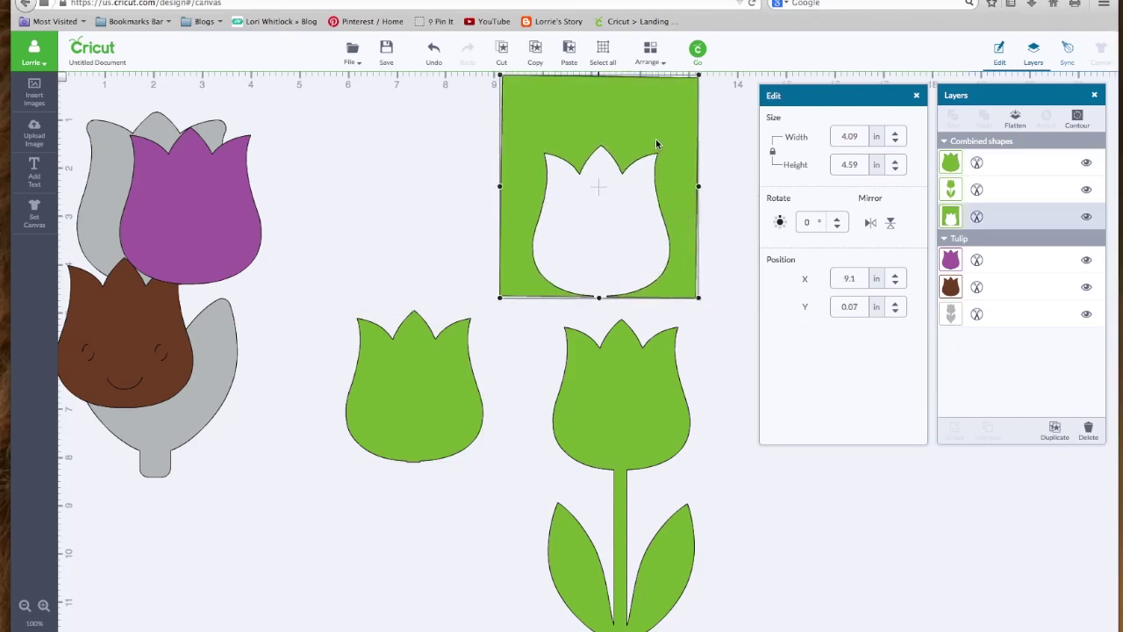
pyautogui.press('Delete')
# Arrange the whole green tulip and the cut-out flower head side by side near the top of the canvas
pyautogui.moveTo(645, 369); pyautogui.dragTo(618, 175)
pyautogui.moveTo(451, 419); pyautogui.dragTo(458, 239)
pyautogui.moveTo(594, 252); pyautogui.dragTo(584, 301)
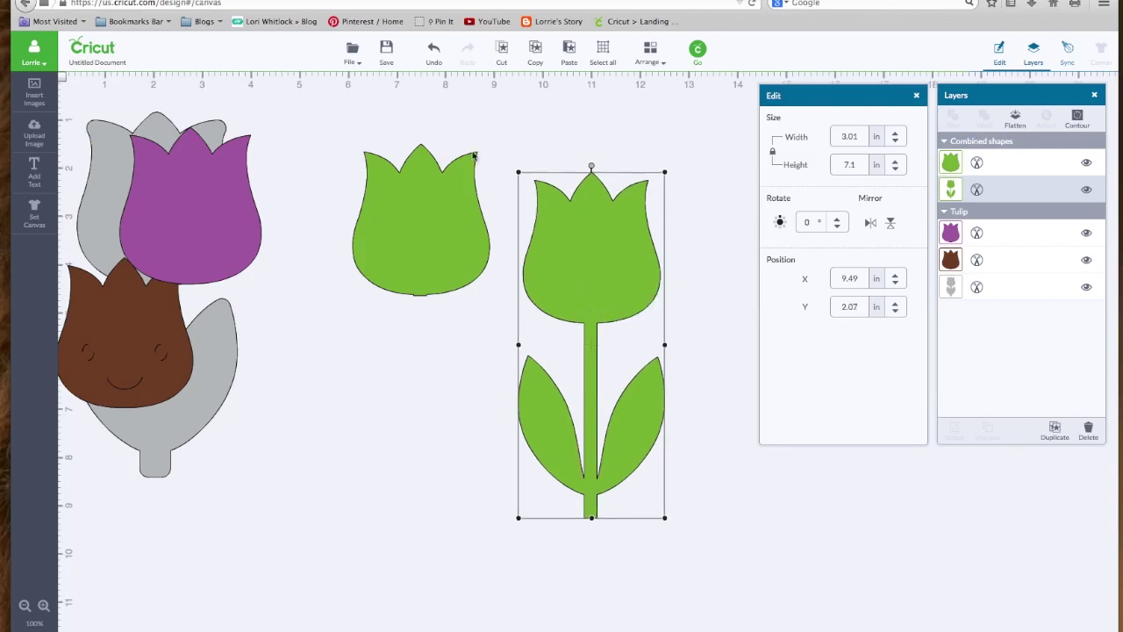
# Undo the moves, the deletion and the slice of the flower head to restore the tulip and pink rectangle
pyautogui.click(434, 49)
pyautogui.click(434, 50)
pyautogui.click(433, 50)
pyautogui.click(433, 50)
pyautogui.click(434, 51)
pyautogui.click(435, 51)
pyautogui.click(434, 51)
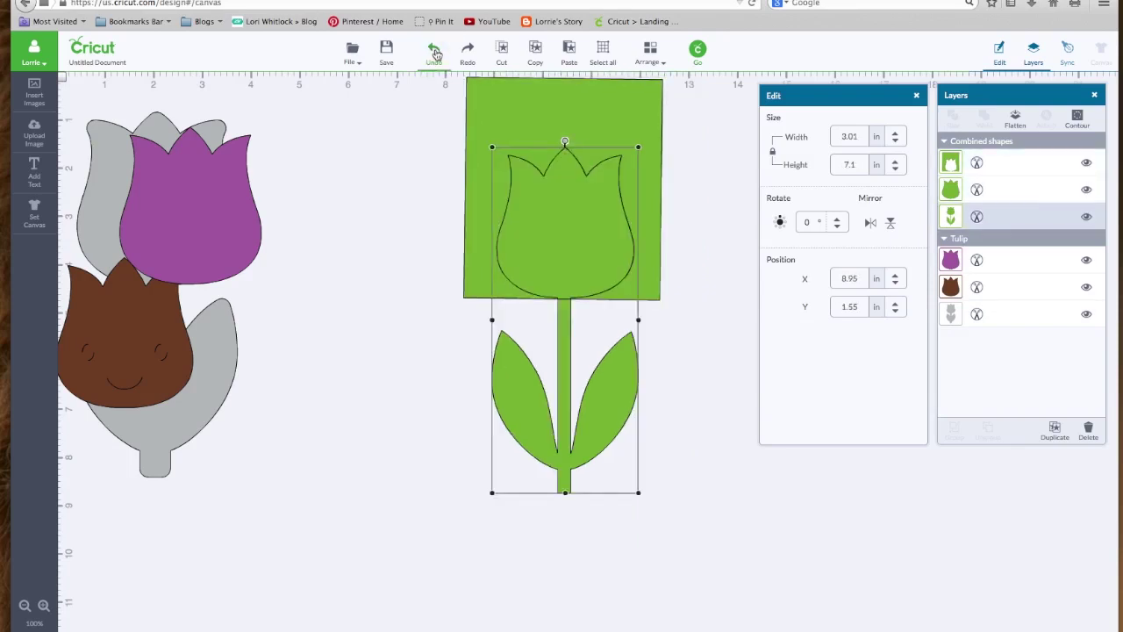
pyautogui.click(434, 51)
# Move the pink rectangle over the green tulip's stem and leaves, and slice the two shapes
pyautogui.click(714, 180)
pyautogui.moveTo(605, 165); pyautogui.dragTo(612, 379)
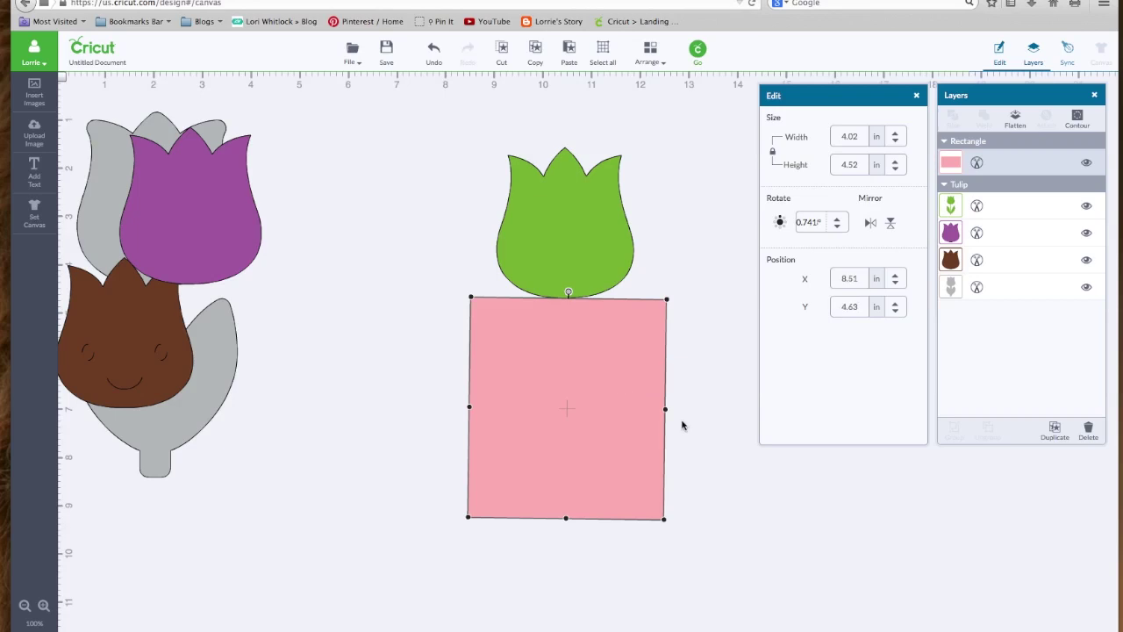
pyautogui.click(527, 197)
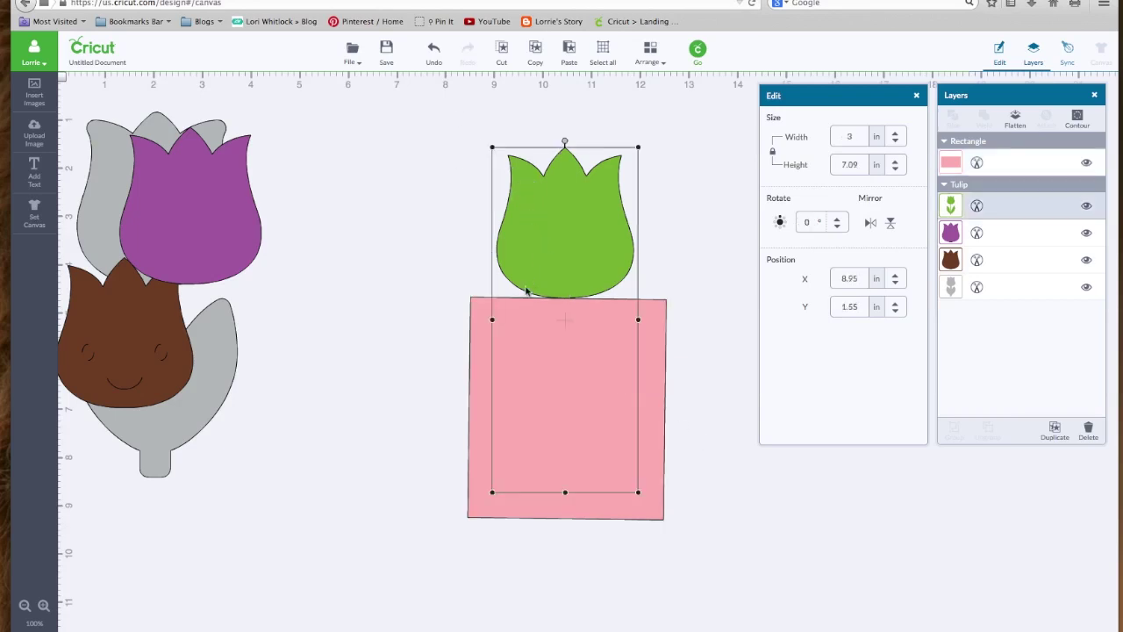
pyautogui.keyDown('shift'); pyautogui.click(480, 372); pyautogui.keyUp('shift')
pyautogui.click(400, 380)
pyautogui.moveTo(421, 117); pyautogui.dragTo(699, 577)
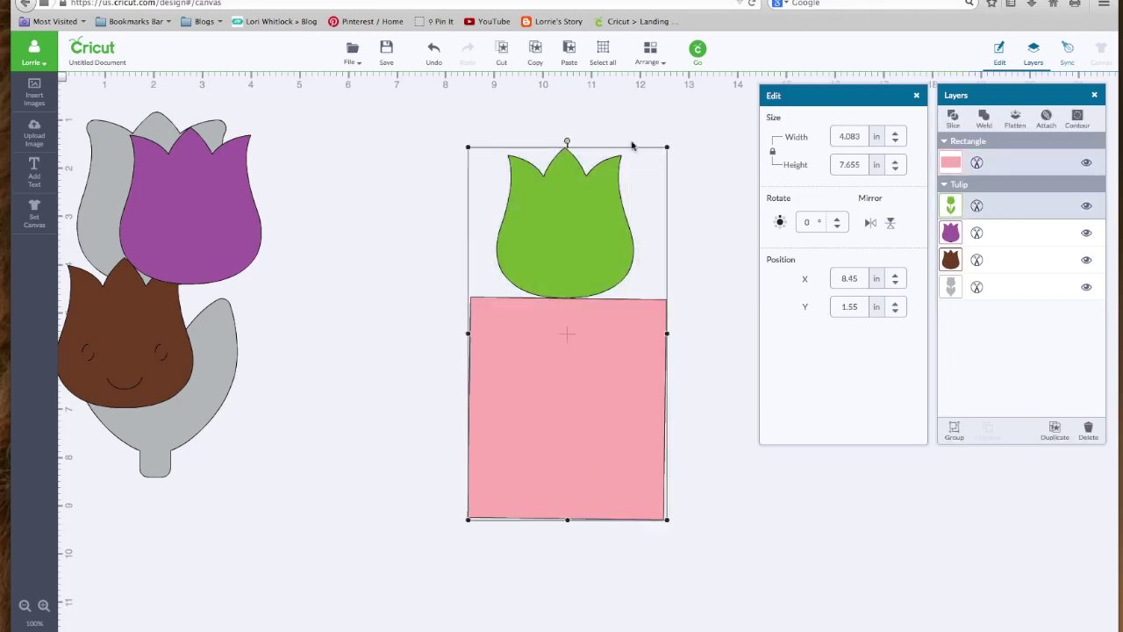
pyautogui.click(953, 120)
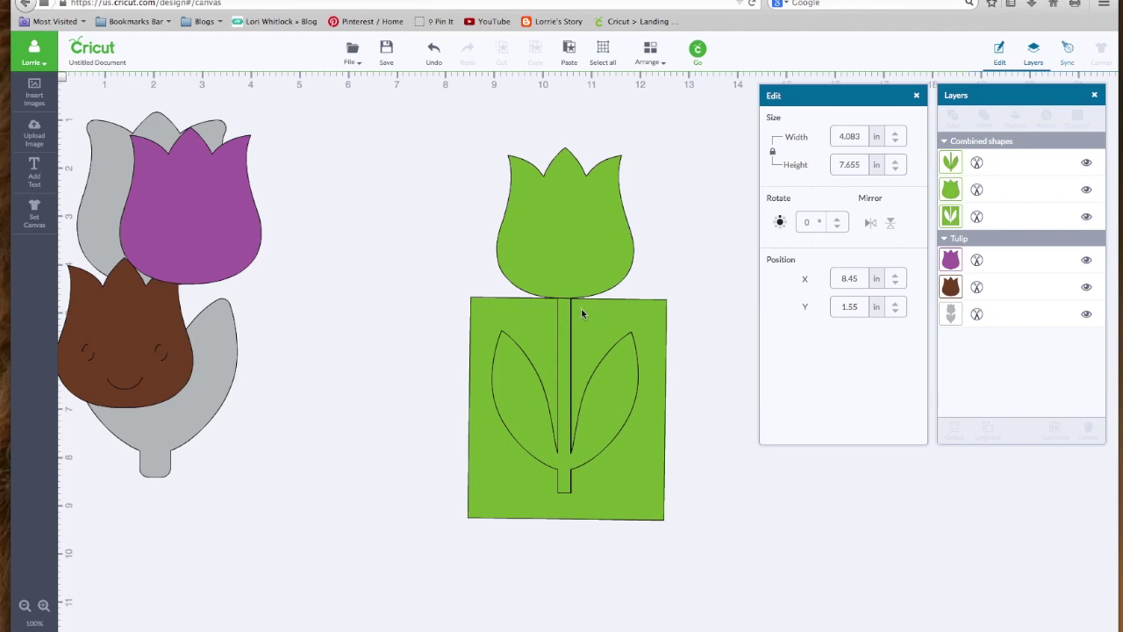
# Separate the sliced stem with leaves, the cutout rectangle and the flower head from each other
pyautogui.moveTo(628, 316); pyautogui.dragTo(795, 401)
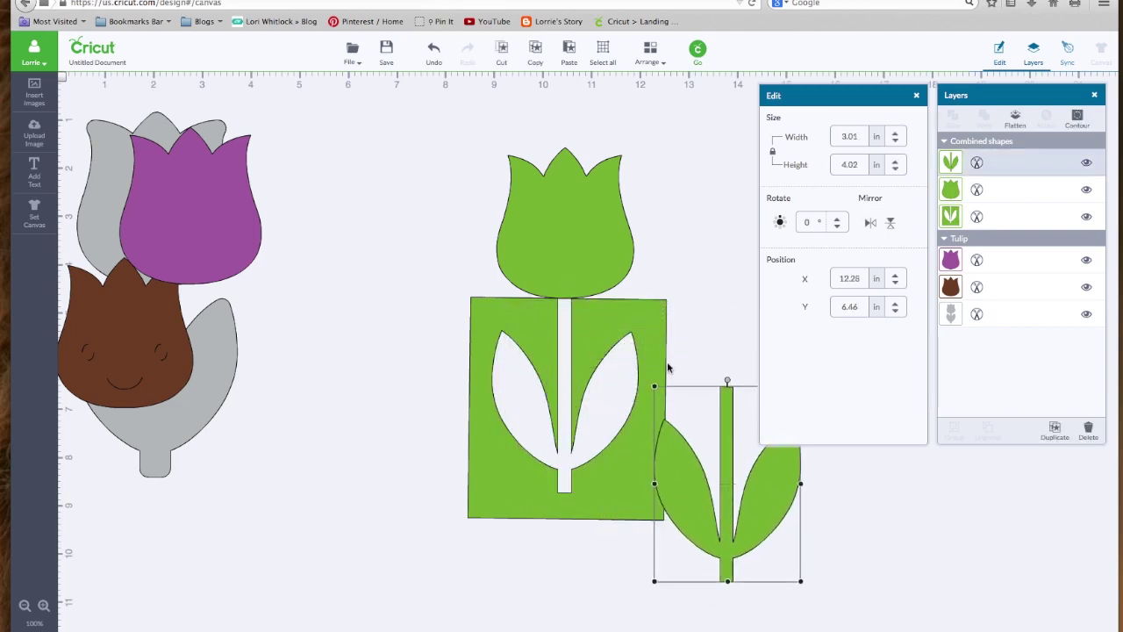
pyautogui.moveTo(520, 323); pyautogui.dragTo(354, 347)
pyautogui.moveTo(546, 250); pyautogui.dragTo(562, 221)
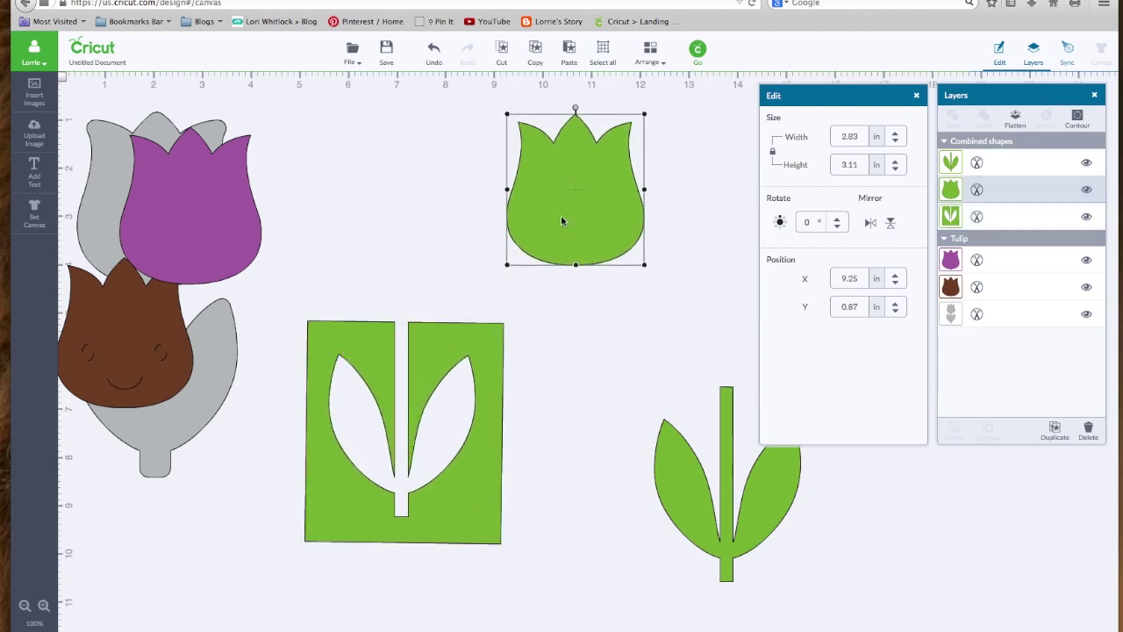
pyautogui.moveTo(672, 449); pyautogui.dragTo(561, 346)
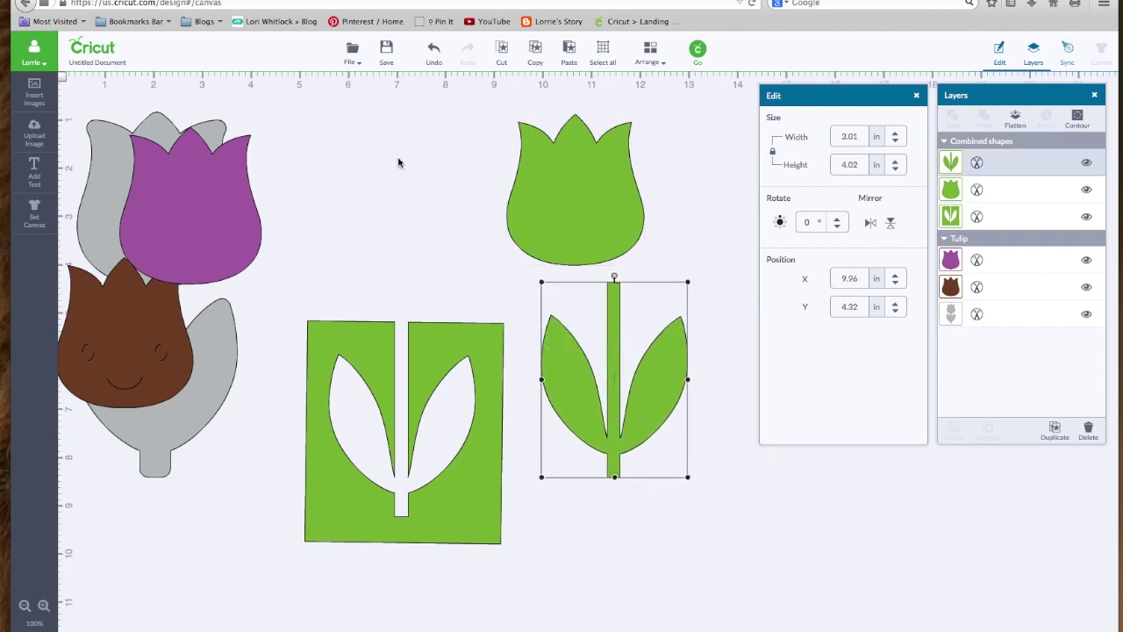
# Undo the separation of the sliced flower head, stem and rectangle pieces
pyautogui.click(435, 53)
pyautogui.click(434, 52)
pyautogui.click(435, 53)
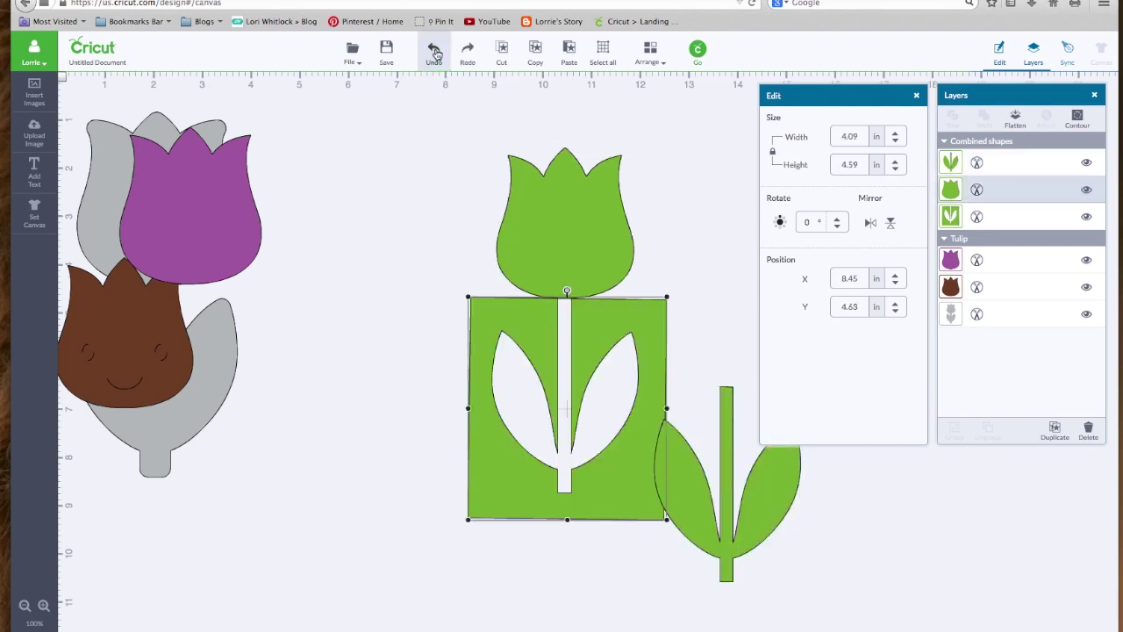
pyautogui.click(434, 53)
pyautogui.click(434, 52)
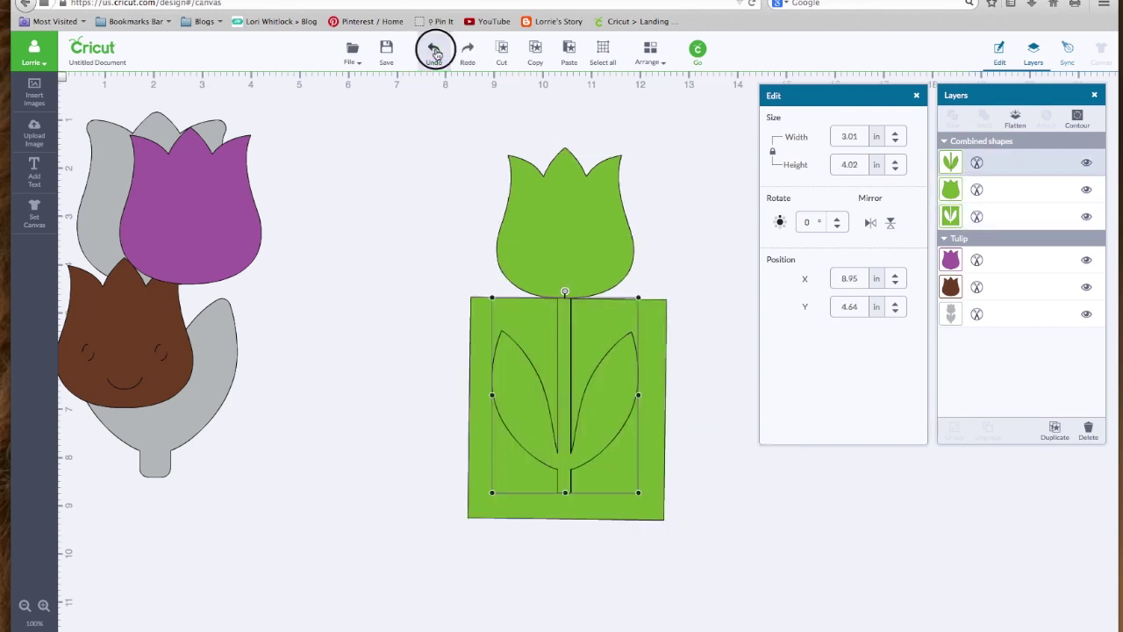
# Move the pink rectangle off the green tulip and spread the purple, brown and green tulip pieces across the canvas
pyautogui.moveTo(528, 373); pyautogui.dragTo(309, 344)
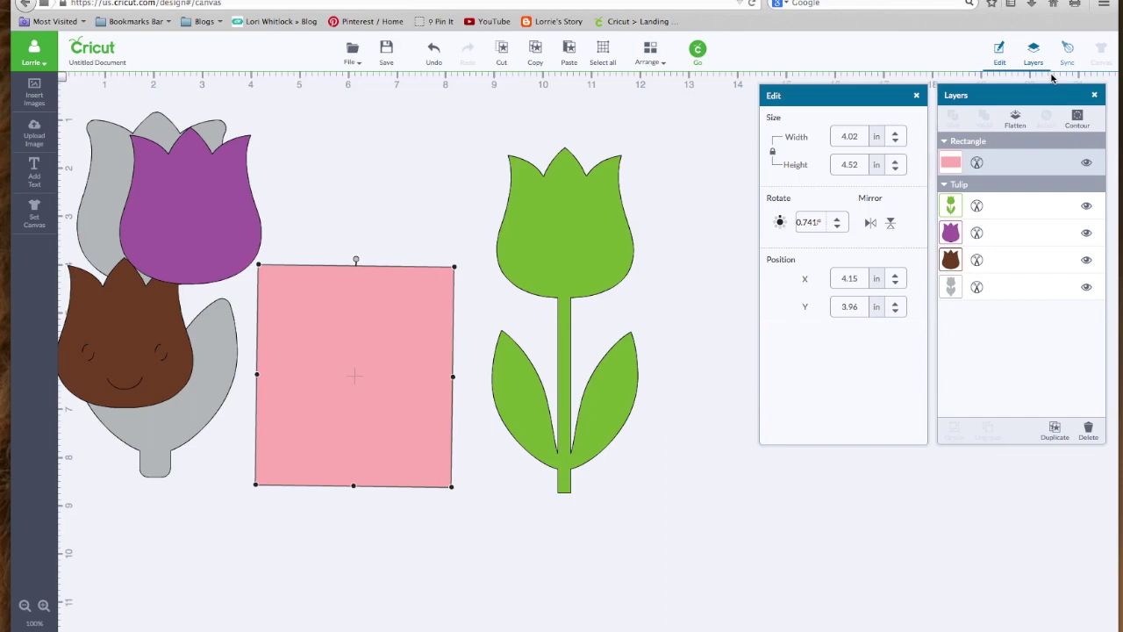
pyautogui.moveTo(267, 247); pyautogui.dragTo(429, 209)
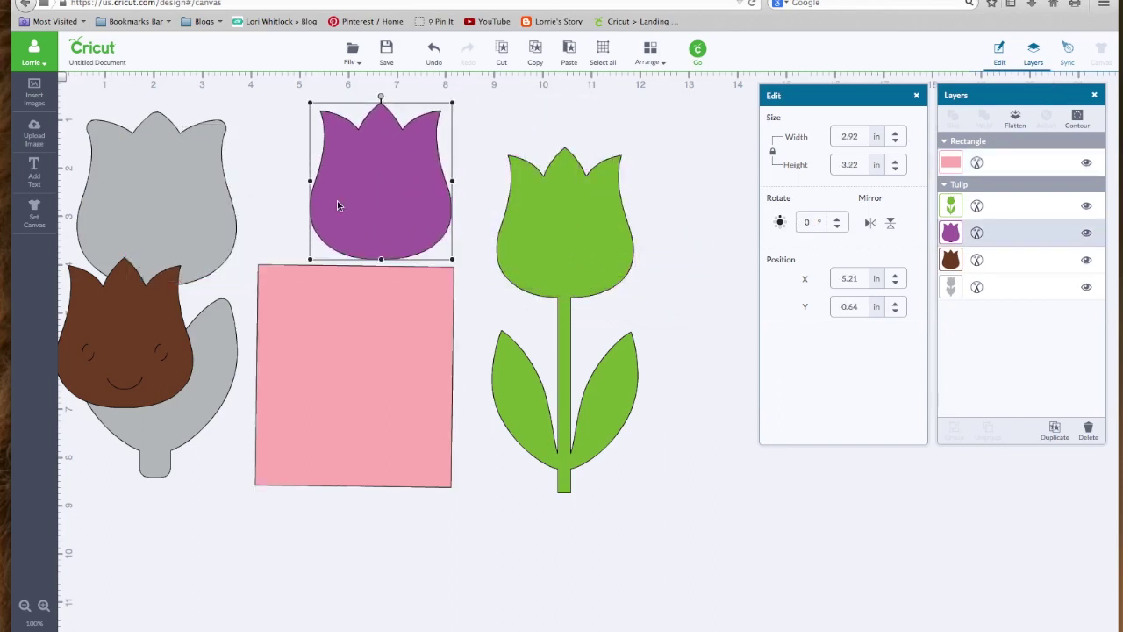
pyautogui.moveTo(591, 251); pyautogui.dragTo(629, 244)
pyautogui.moveTo(146, 305); pyautogui.dragTo(562, 180)
pyautogui.moveTo(406, 176)
pyautogui.mouseDown()
pyautogui.moveTo(539, 216)
pyautogui.moveTo(363, 166)
pyautogui.moveTo(386, 169)
pyautogui.mouseUp()
pyautogui.click(497, 200)
pyautogui.moveTo(496, 200); pyautogui.dragTo(439, 180)
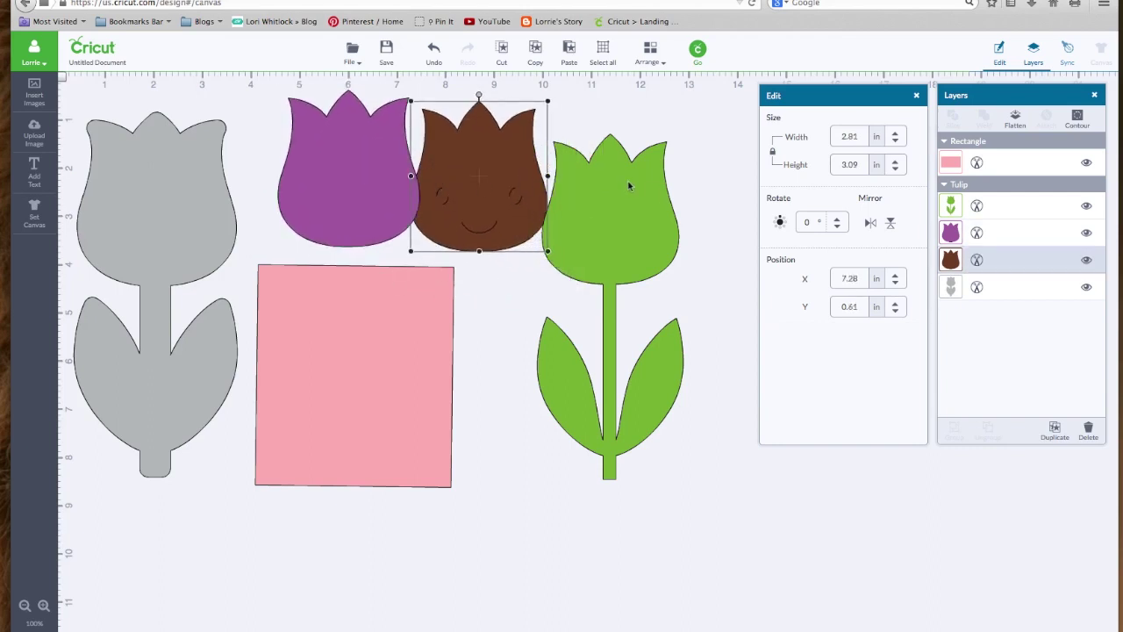
# Move the brown face piece to the front of the tulip layers, followed by the purple flower
pyautogui.click(649, 53)
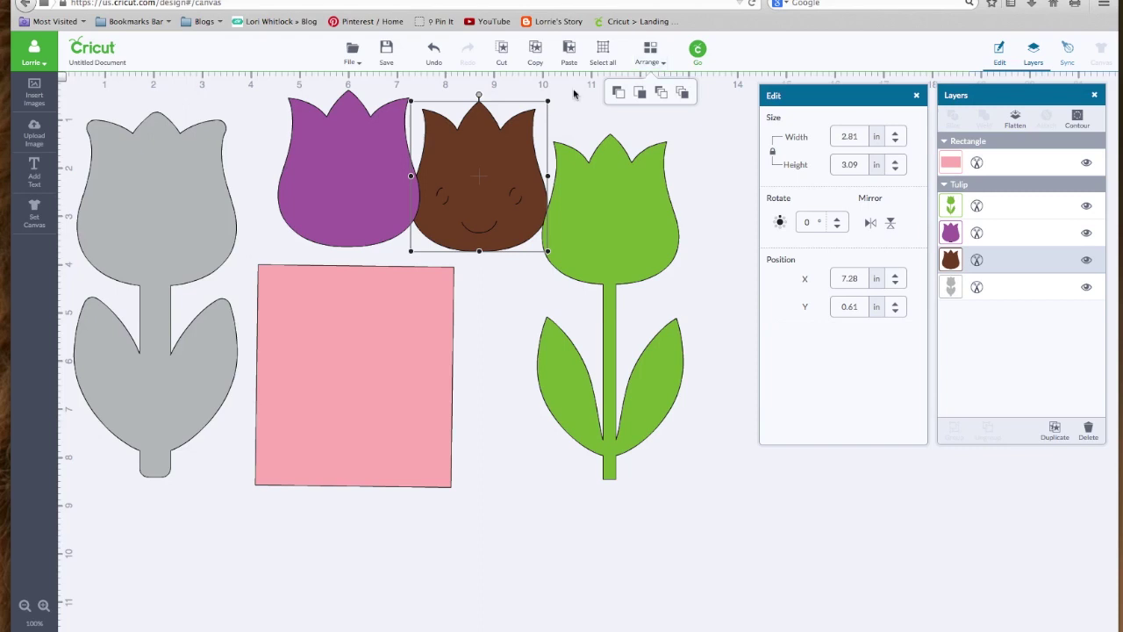
pyautogui.click(683, 92)
pyautogui.click(338, 138)
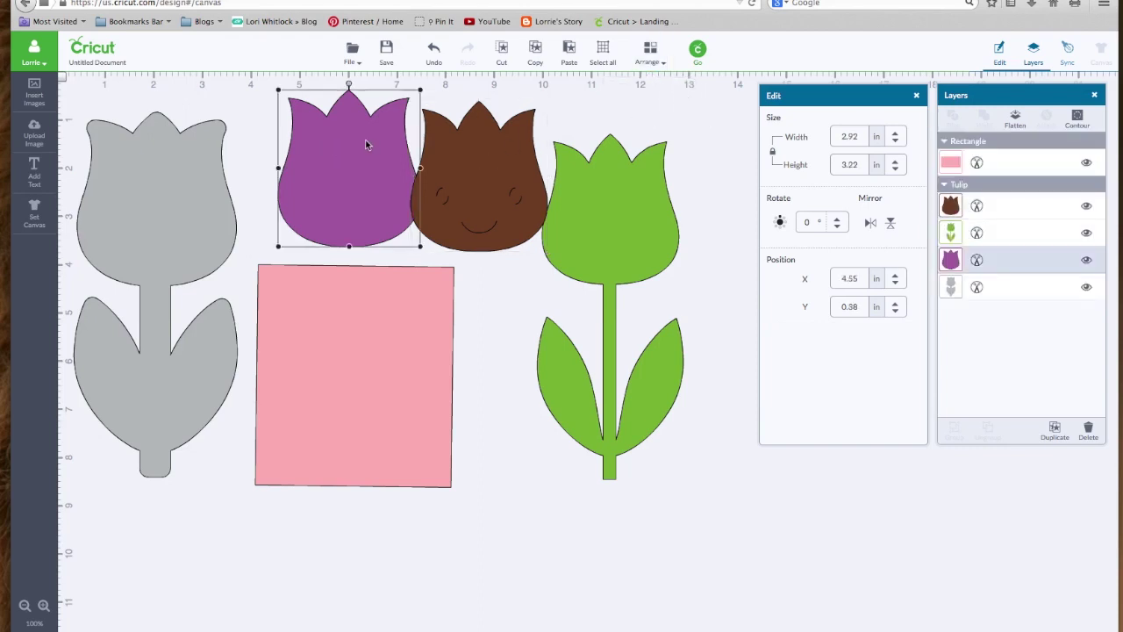
pyautogui.click(656, 58)
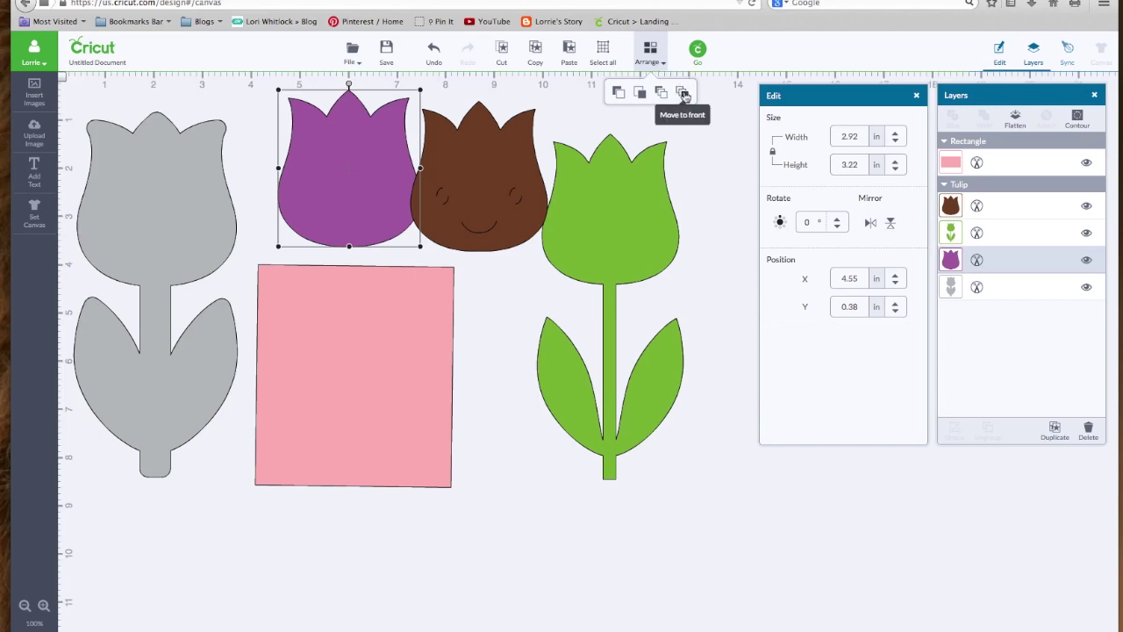
pyautogui.click(683, 93)
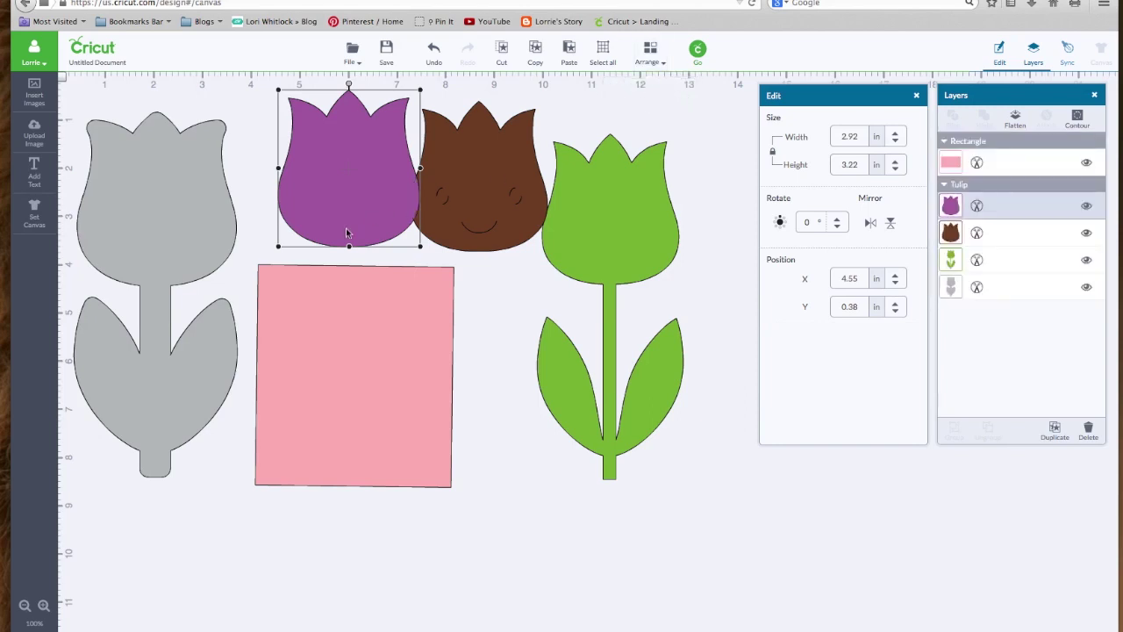
# Place the purple flower on the green tulip's head and stack the brown face piece in the same spot
pyautogui.moveTo(362, 189); pyautogui.dragTo(622, 237)
pyautogui.moveTo(478, 235); pyautogui.dragTo(603, 273)
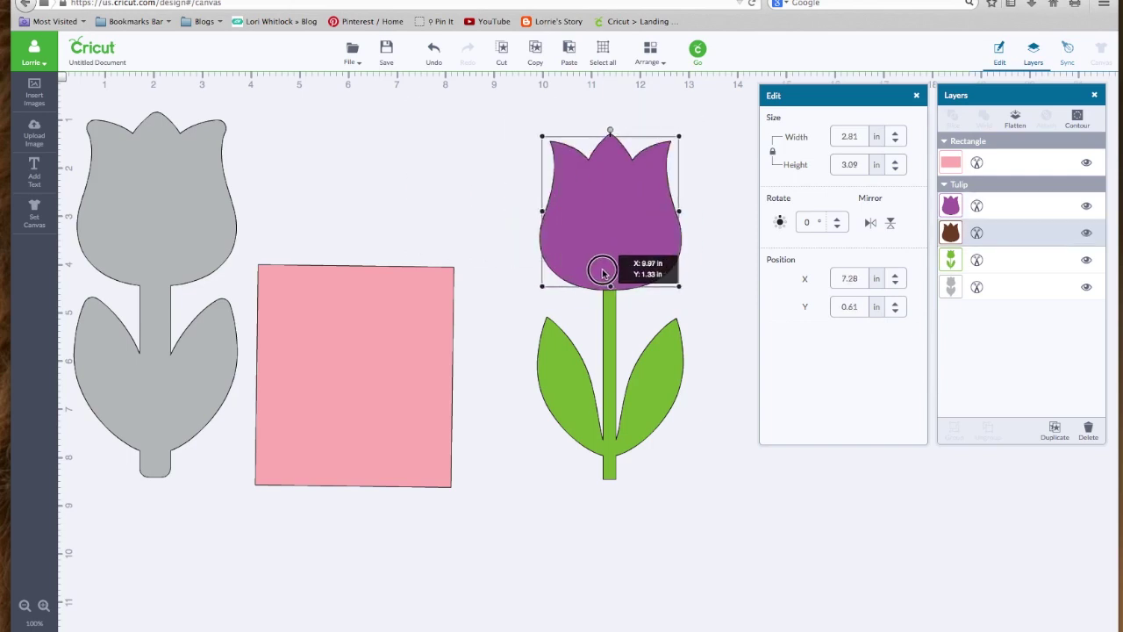
# Bring the brown face piece to the front of the layers and place it over the purple flower
pyautogui.moveTo(602, 272); pyautogui.dragTo(429, 238)
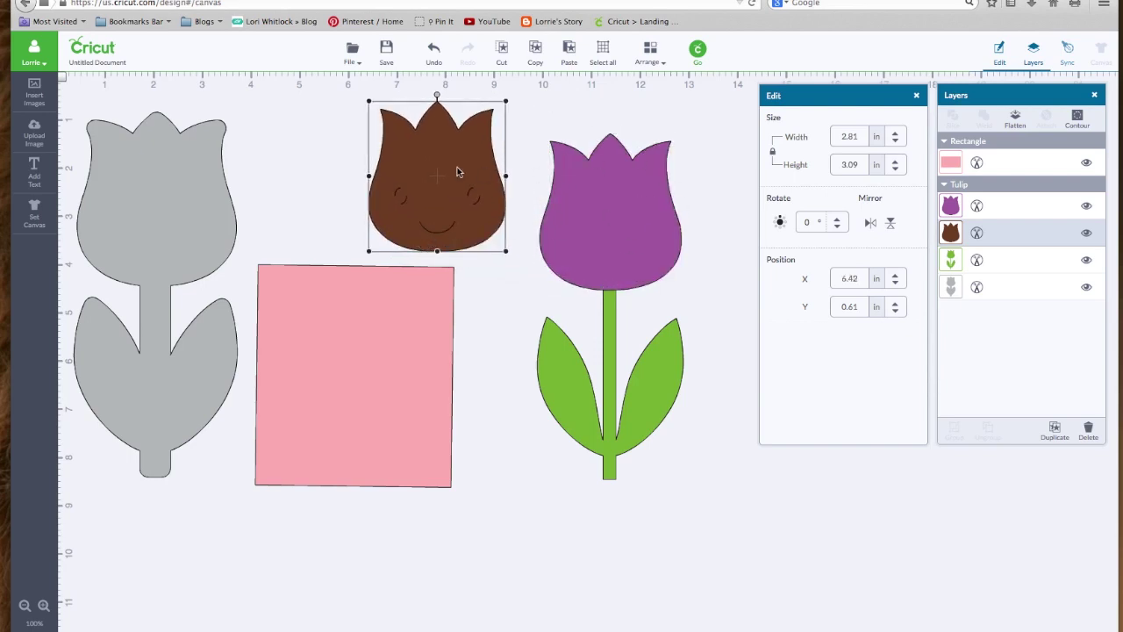
pyautogui.click(650, 51)
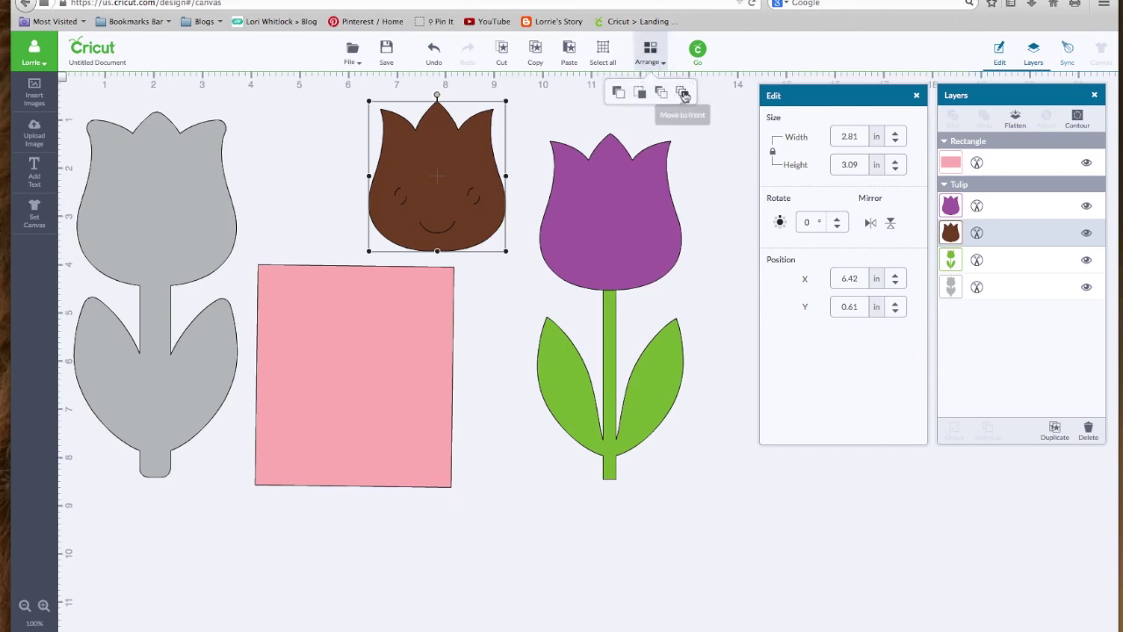
pyautogui.click(684, 93)
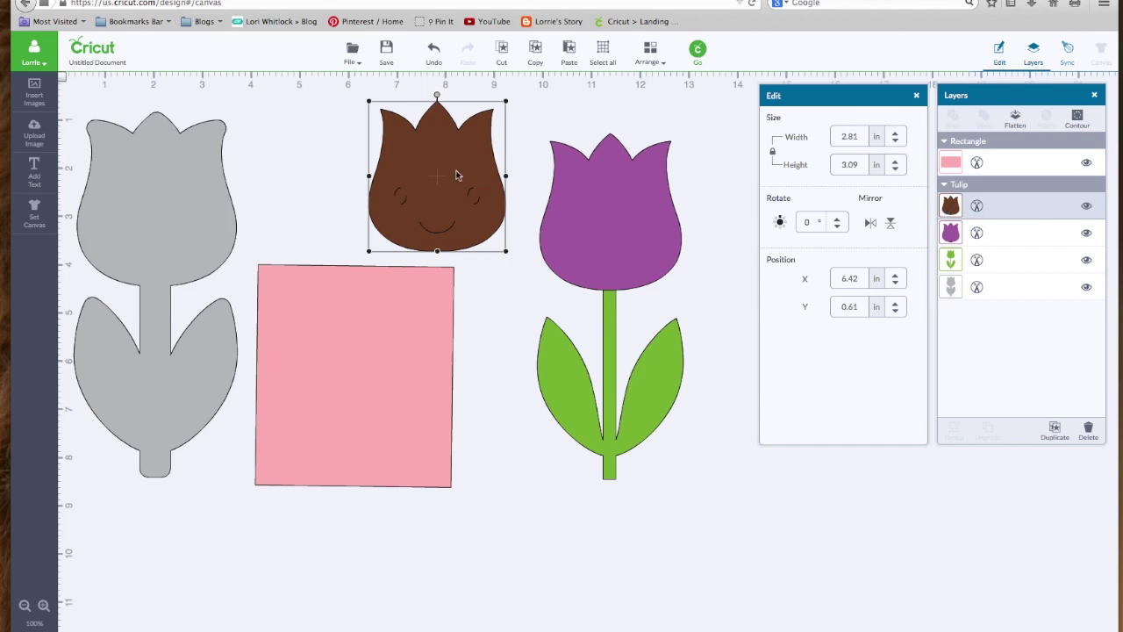
pyautogui.moveTo(466, 172); pyautogui.dragTo(645, 208)
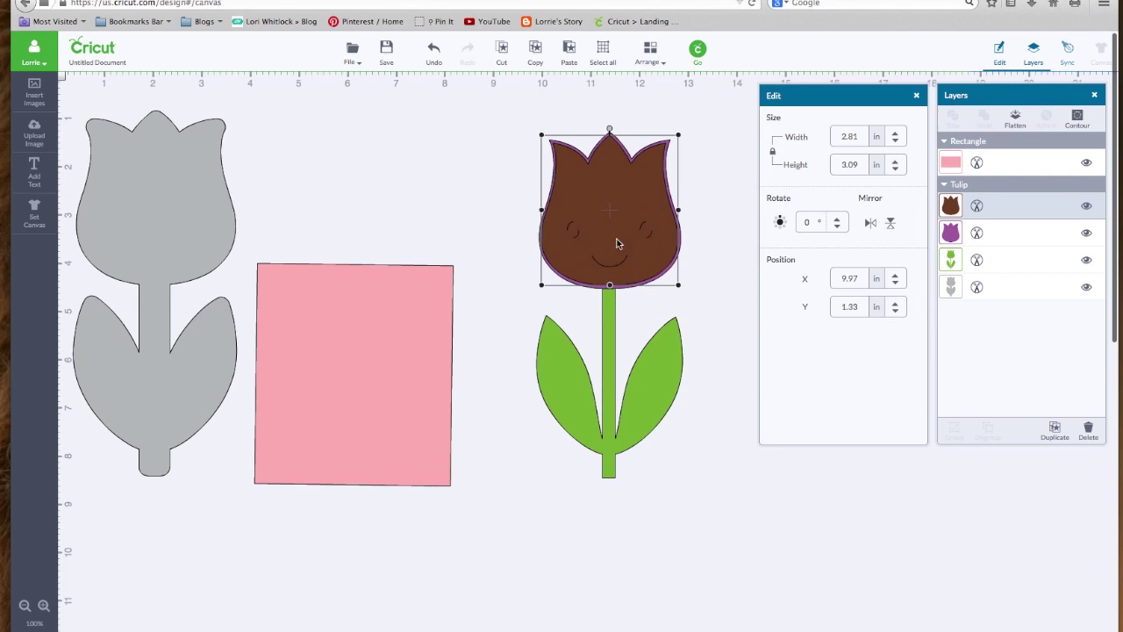
# Recolor the brown face piece to the flower's purple with Color Sync and place it back on the flower head
pyautogui.moveTo(628, 208); pyautogui.dragTo(476, 181)
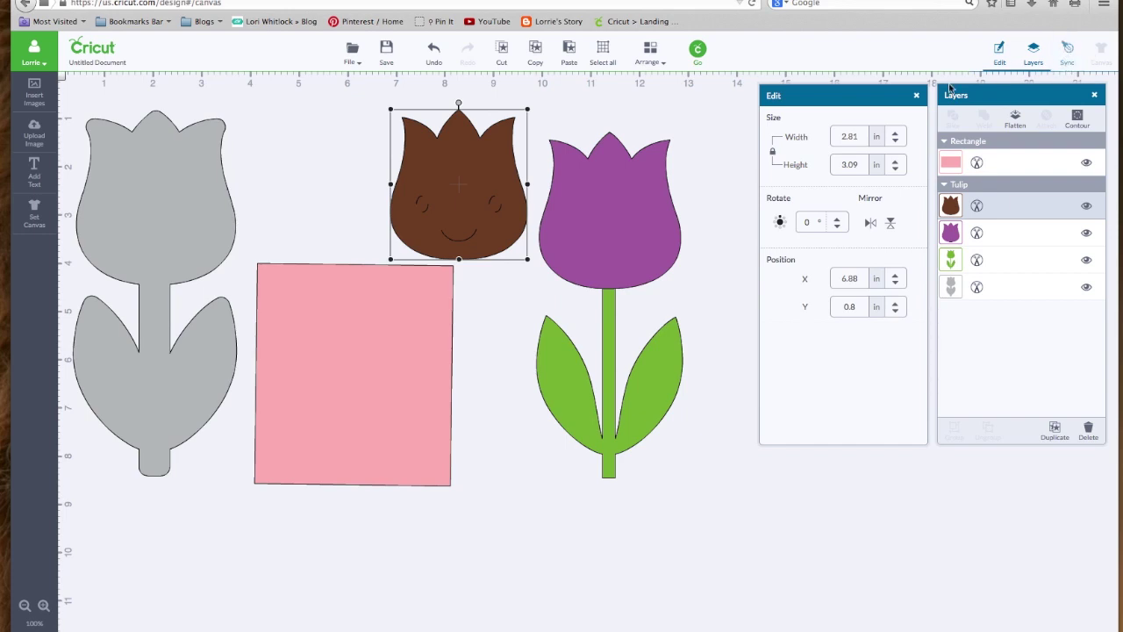
pyautogui.click(727, 300)
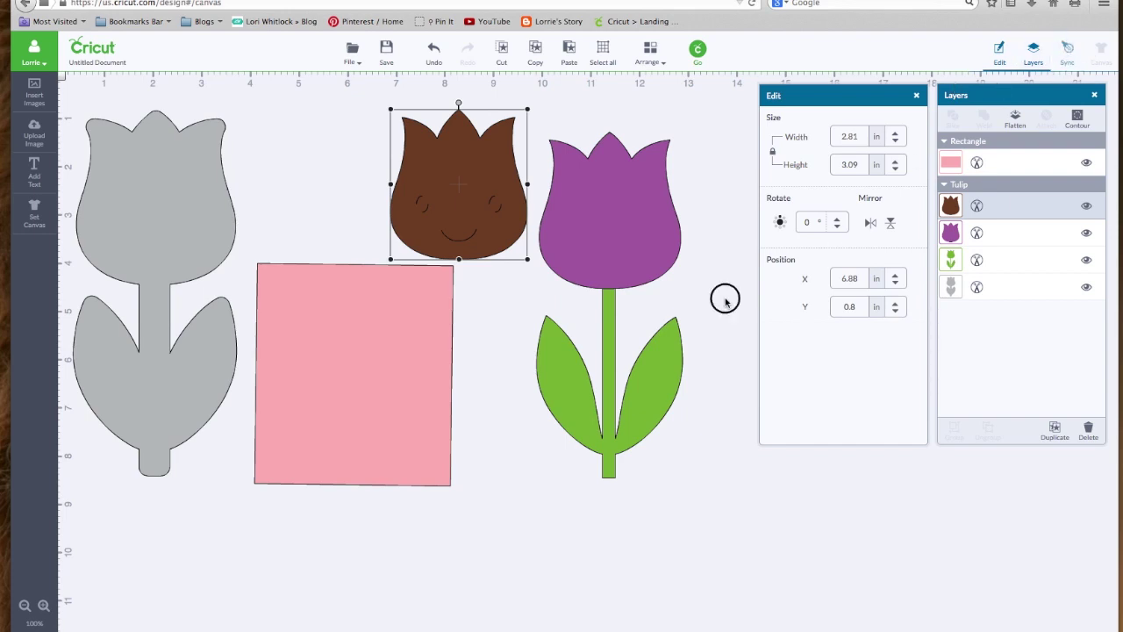
pyautogui.click(1067, 51)
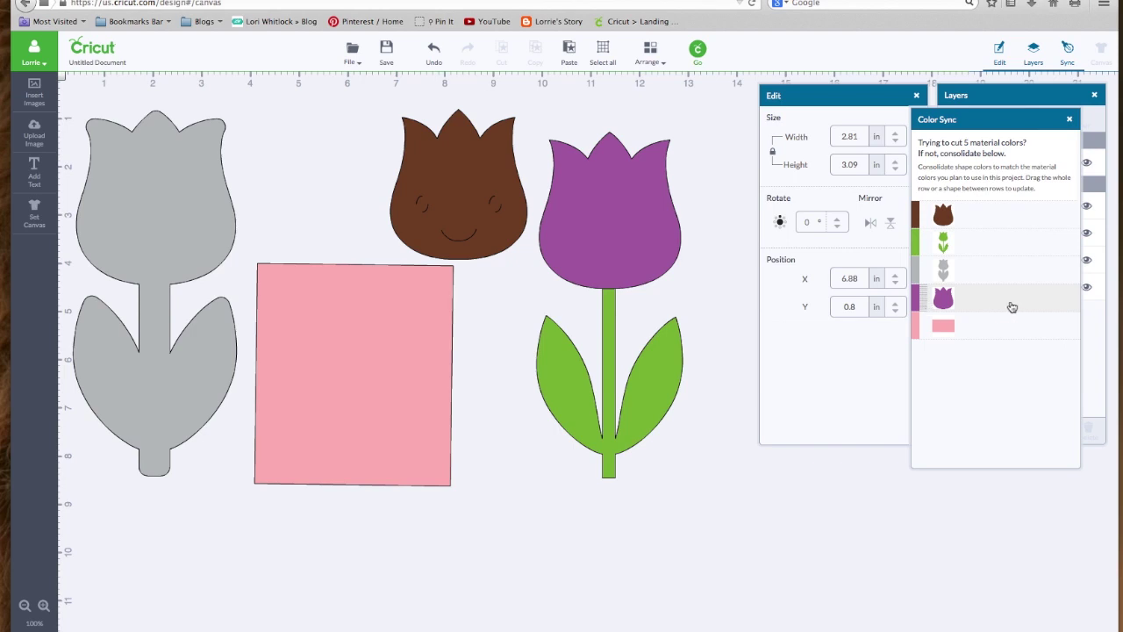
pyautogui.moveTo(925, 216); pyautogui.dragTo(932, 302)
pyautogui.moveTo(487, 175); pyautogui.dragTo(637, 213)
pyautogui.click(727, 351)
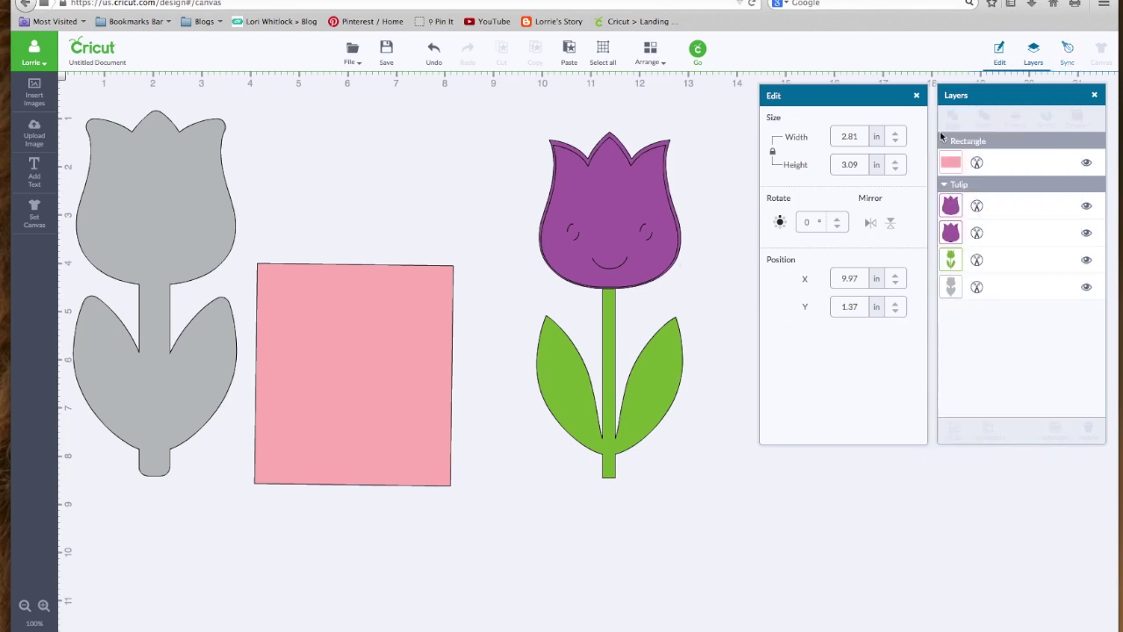
# Clear canvas space by moving the purple flower, face piece and green stem over toward the gray tulip
pyautogui.moveTo(549, 180); pyautogui.dragTo(215, 176)
pyautogui.moveTo(568, 222); pyautogui.dragTo(180, 205)
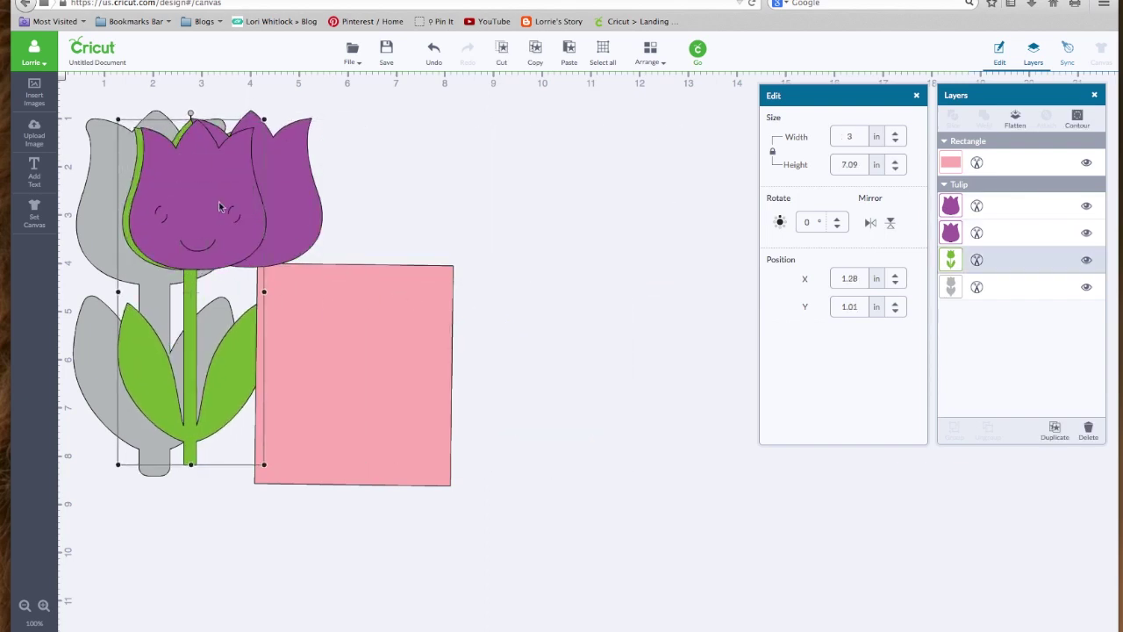
# Add the text "Hello", shift the pink rectangle over the tulips and move the text into the empty canvas area
pyautogui.click(35, 172)
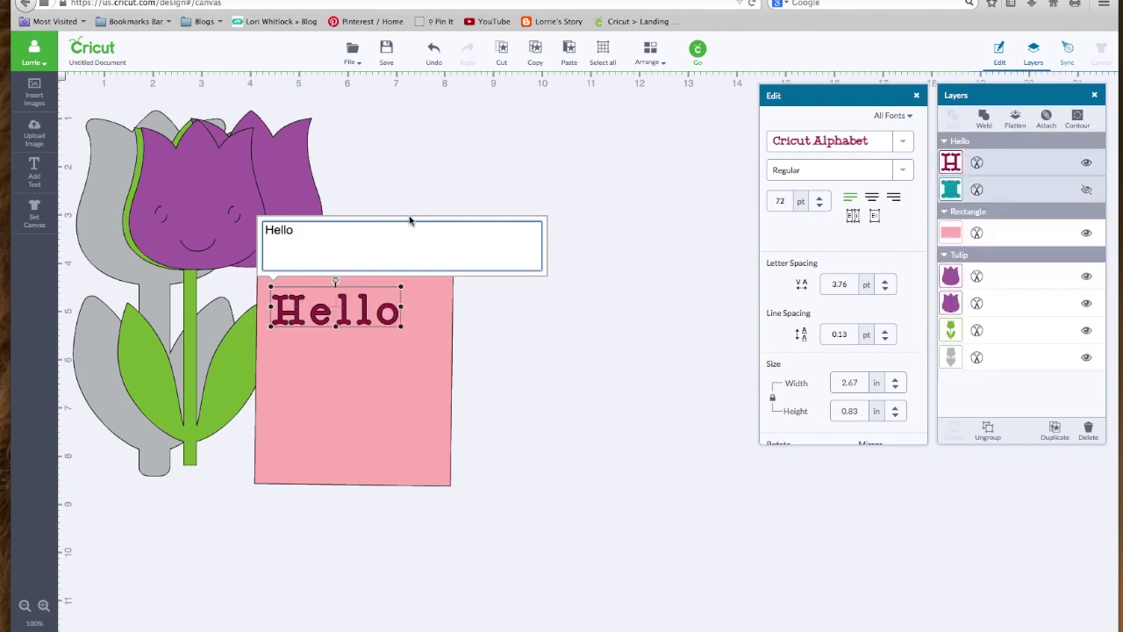
pyautogui.press('Return')
pyautogui.click(631, 312)
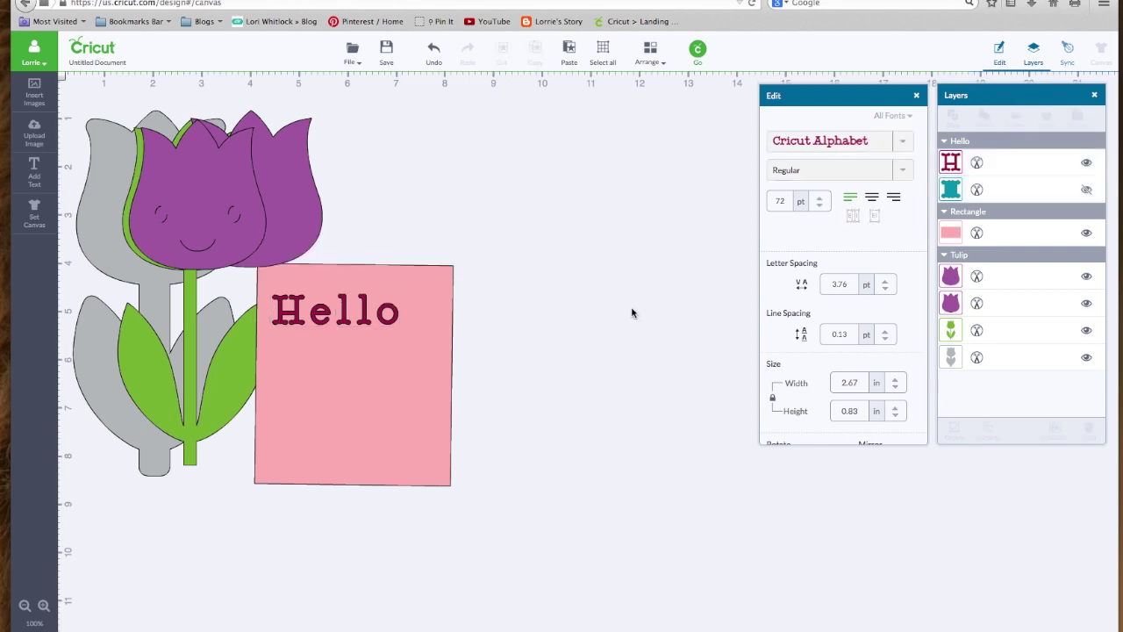
pyautogui.moveTo(339, 431); pyautogui.dragTo(130, 330)
pyautogui.moveTo(296, 314); pyautogui.dragTo(466, 301)
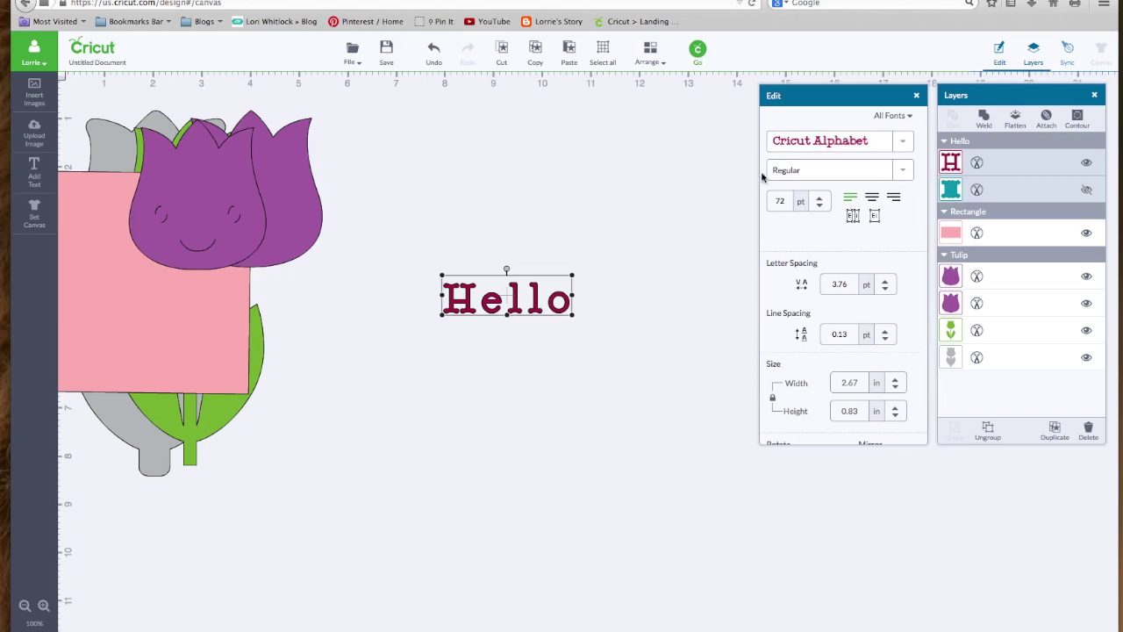
pyautogui.click(905, 172)
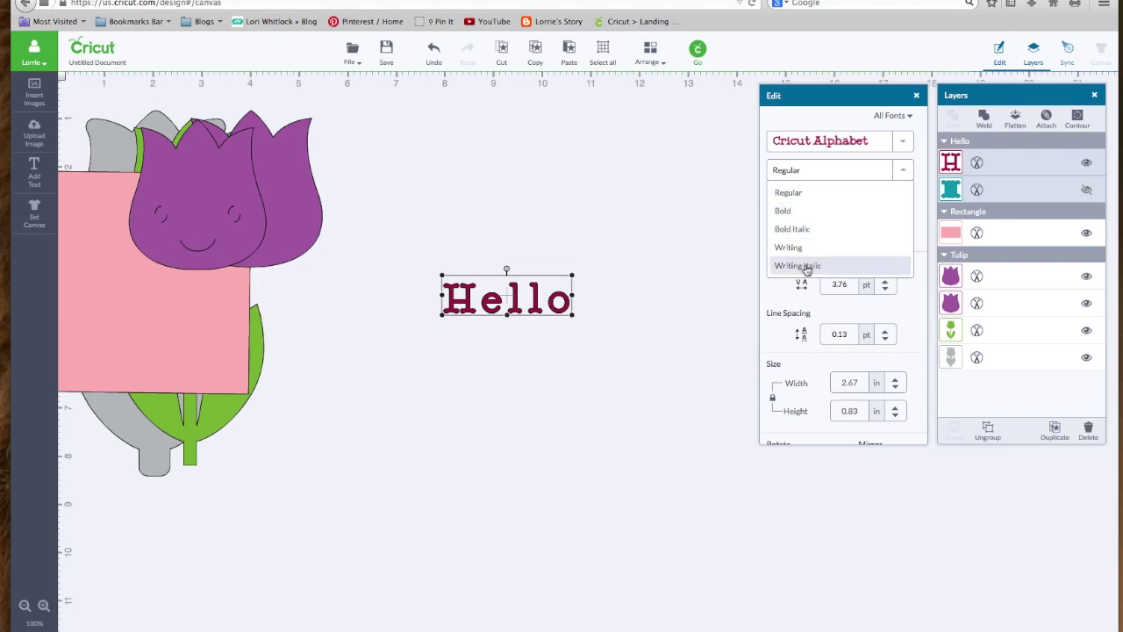
pyautogui.click(723, 154)
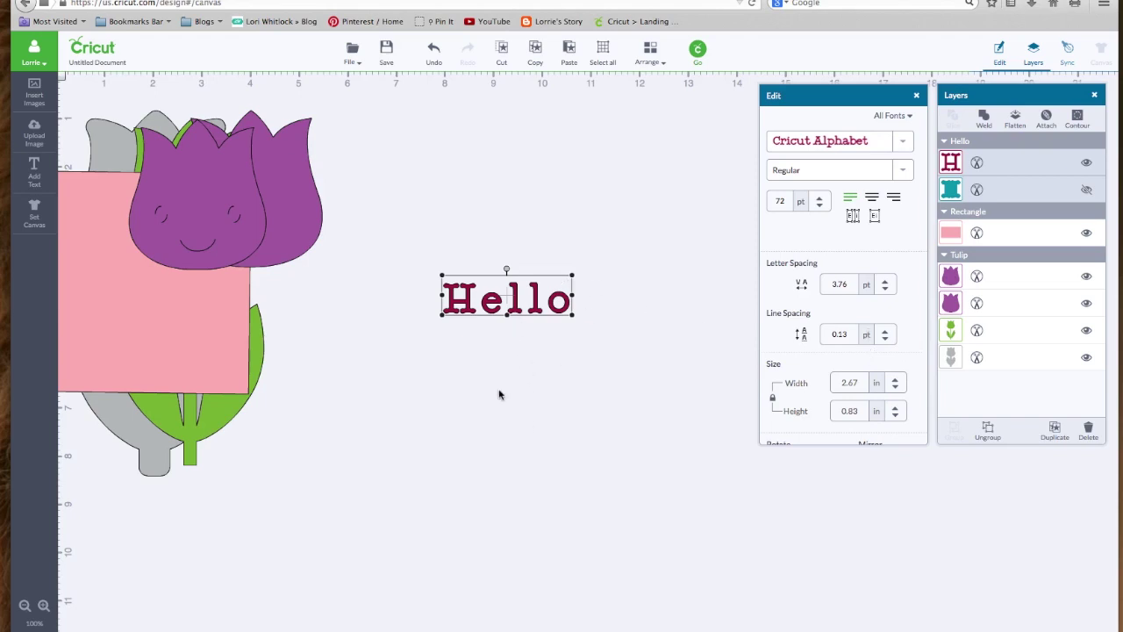
# Set the width of the "Hello" text to 4 in
pyautogui.scroll(-3, 867, 323)
pyautogui.doubleClick(849, 247)
pyautogui.write('4')
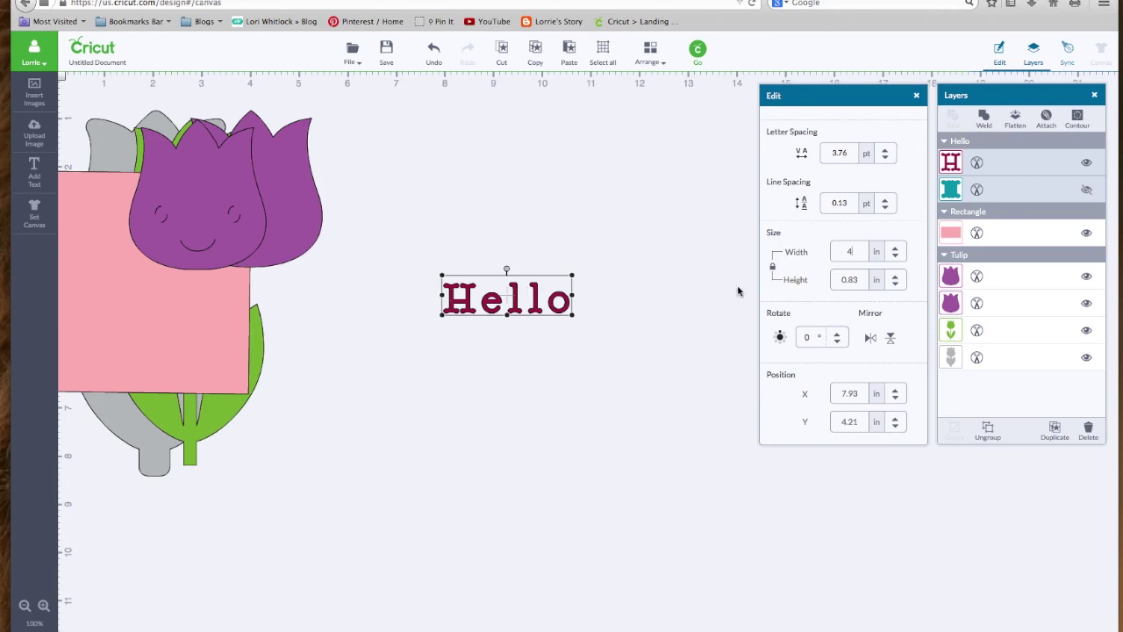
pyautogui.click(851, 251)
pyautogui.press('Return')
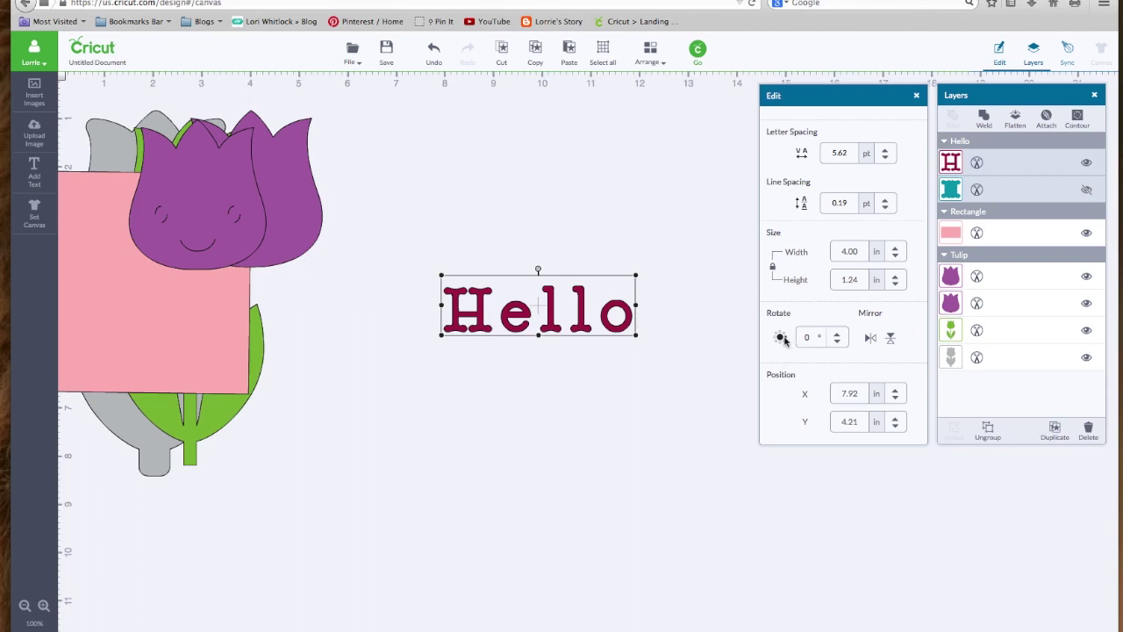
pyautogui.moveTo(785, 345); pyautogui.dragTo(780, 336)
pyautogui.scroll(3, 801, 200)
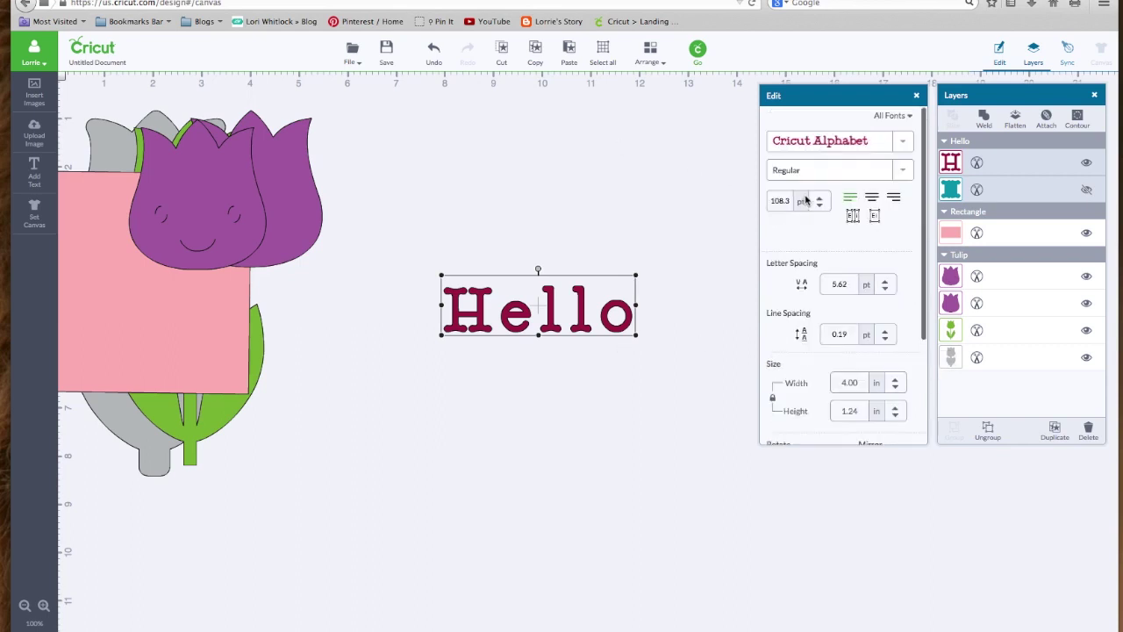
pyautogui.click(910, 117)
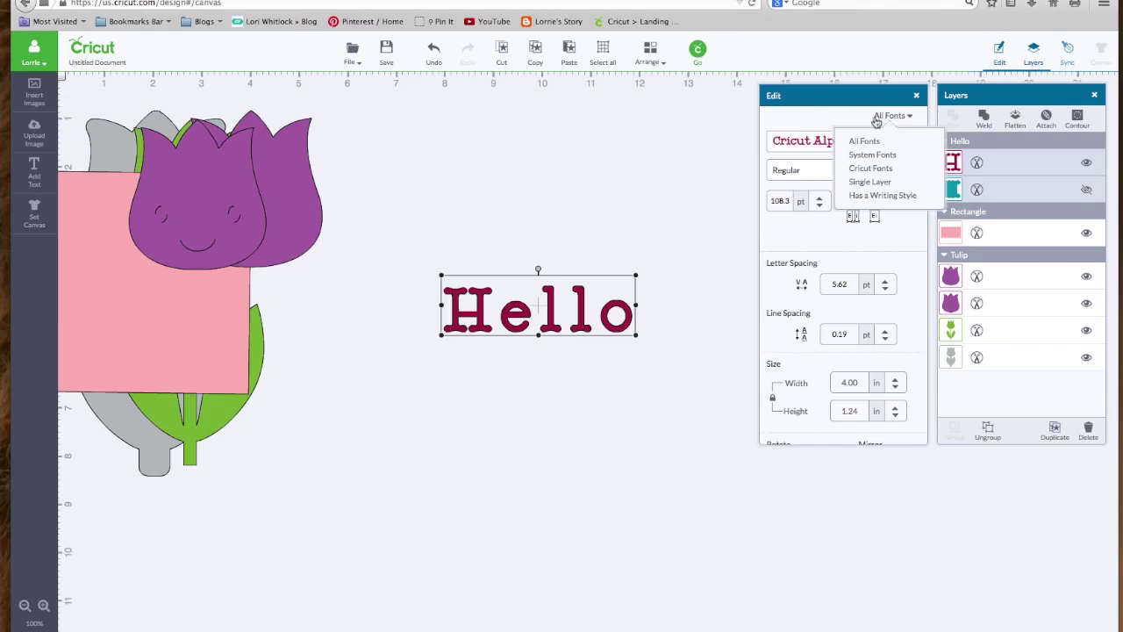
pyautogui.click(871, 142)
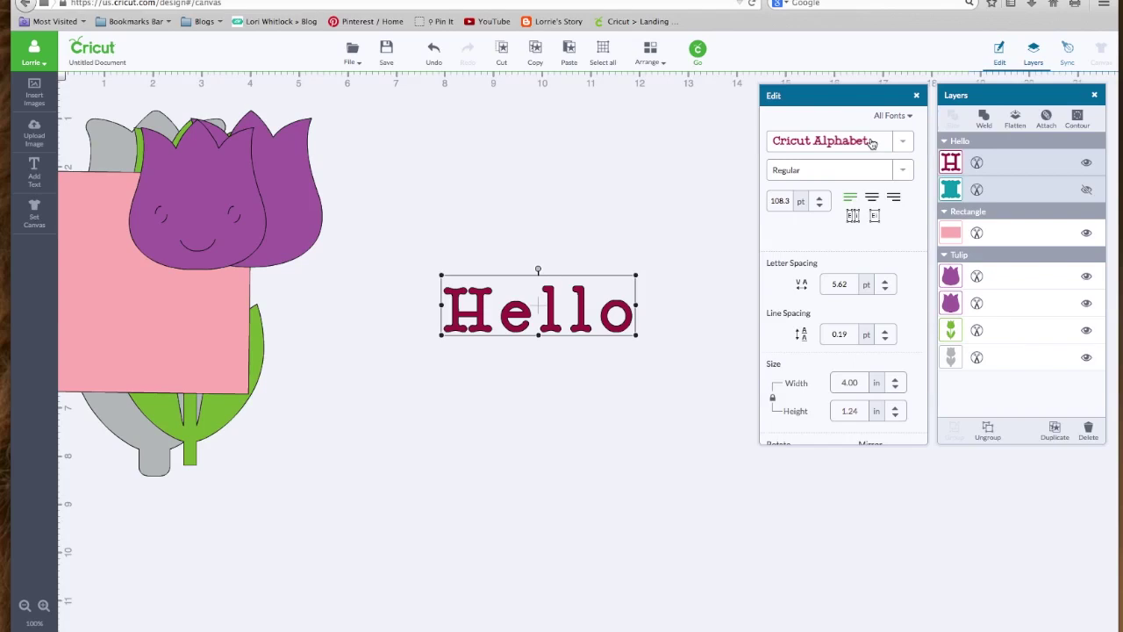
pyautogui.click(904, 173)
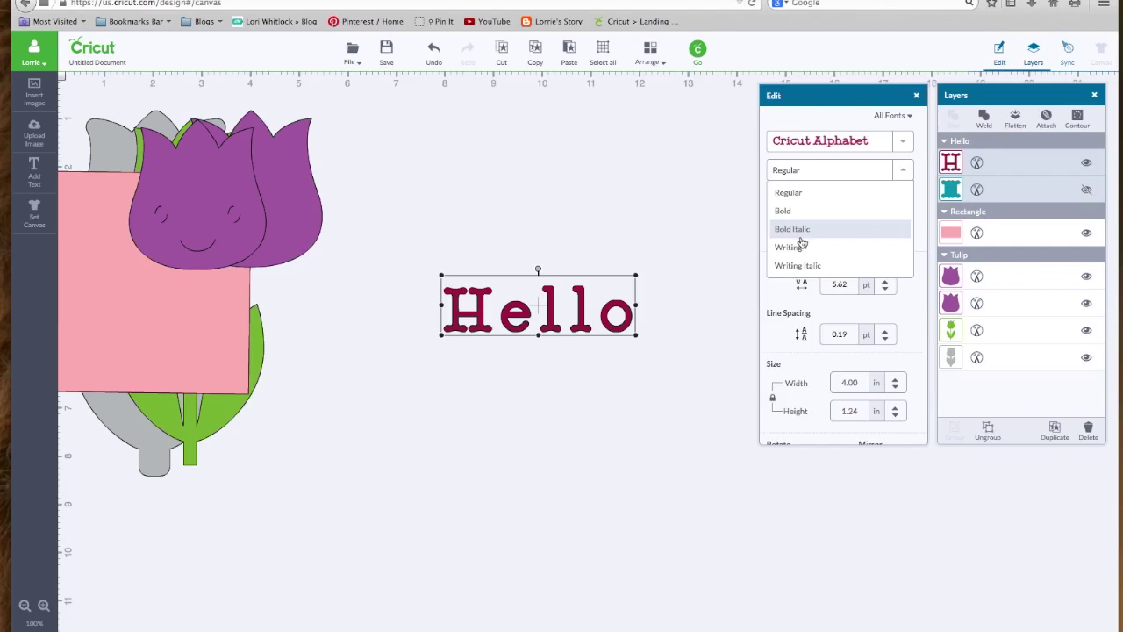
pyautogui.click(812, 171)
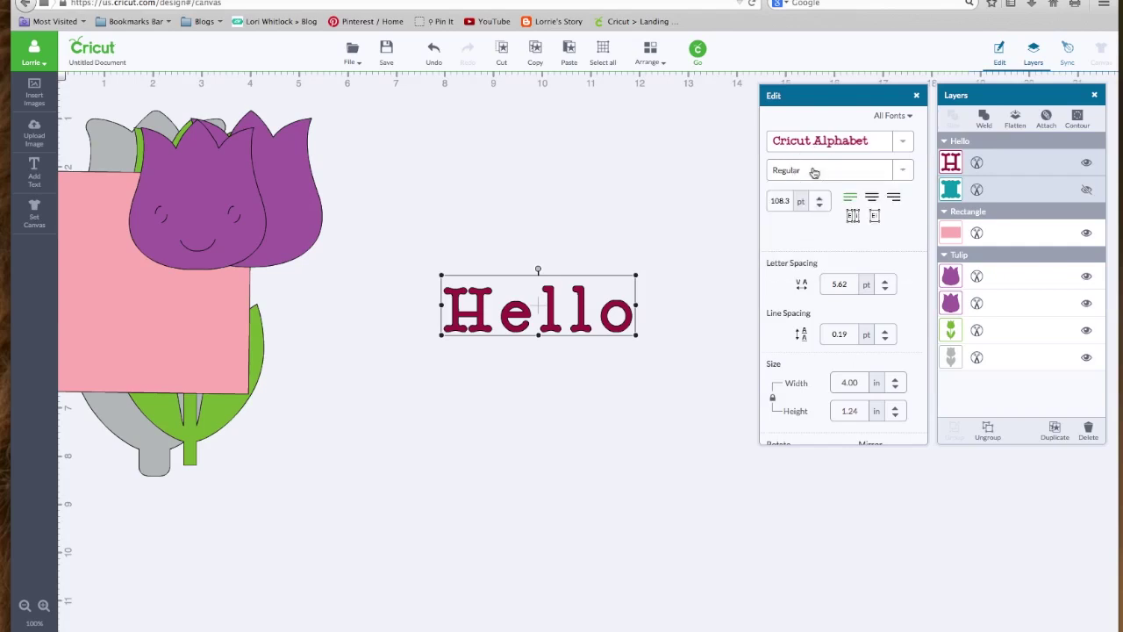
# Try the Country Life font on the "Hello" text
pyautogui.click(904, 142)
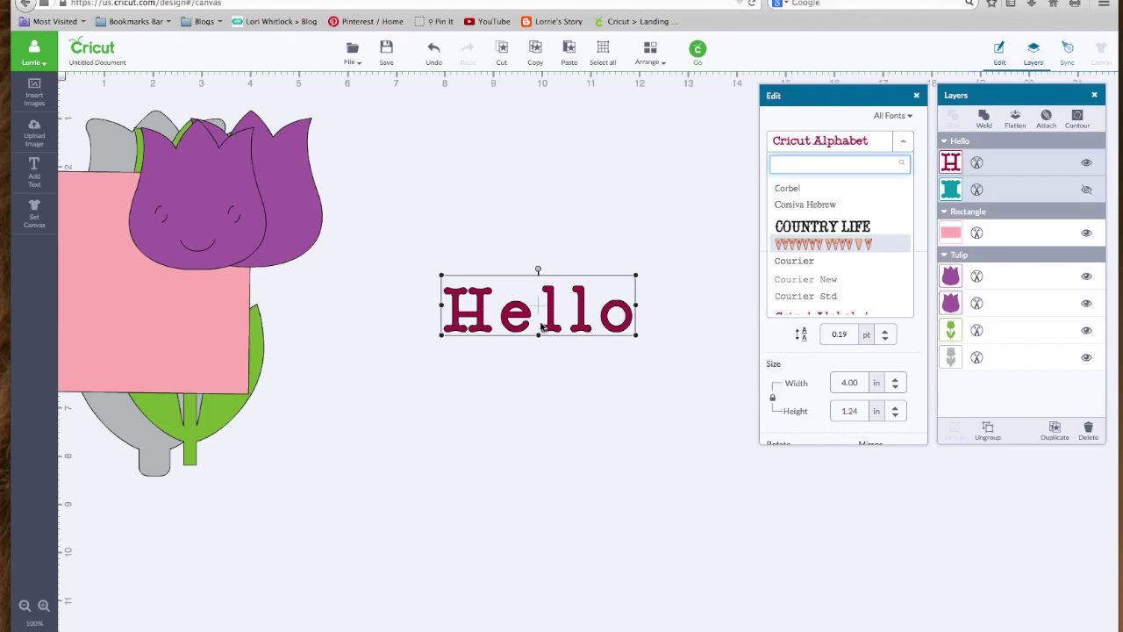
pyautogui.scroll(-1, 787, 244)
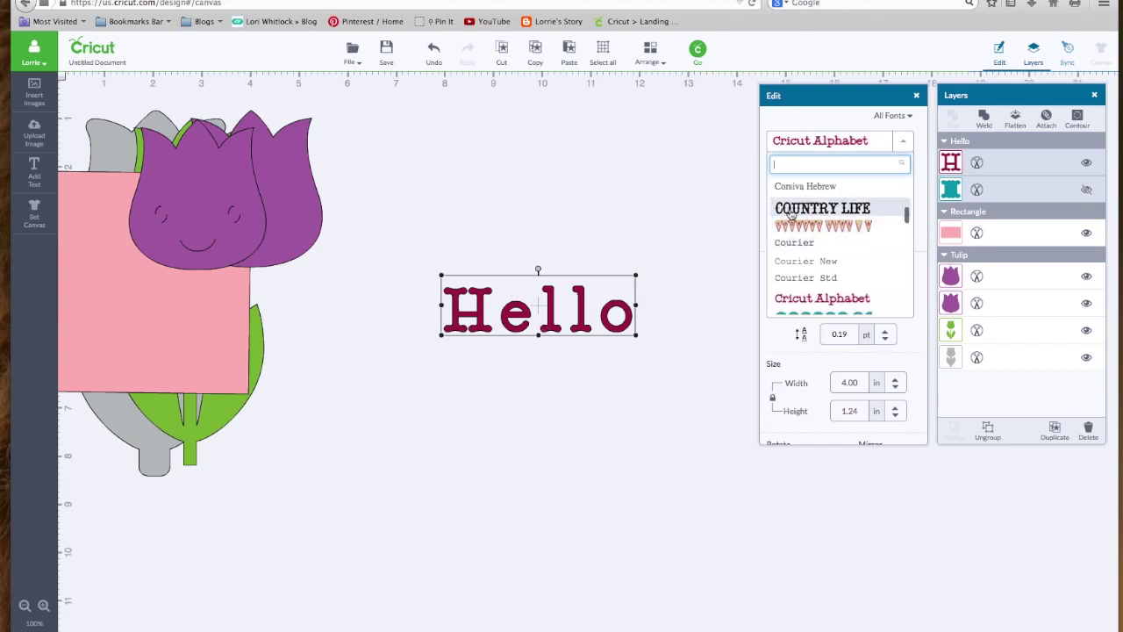
pyautogui.click(790, 212)
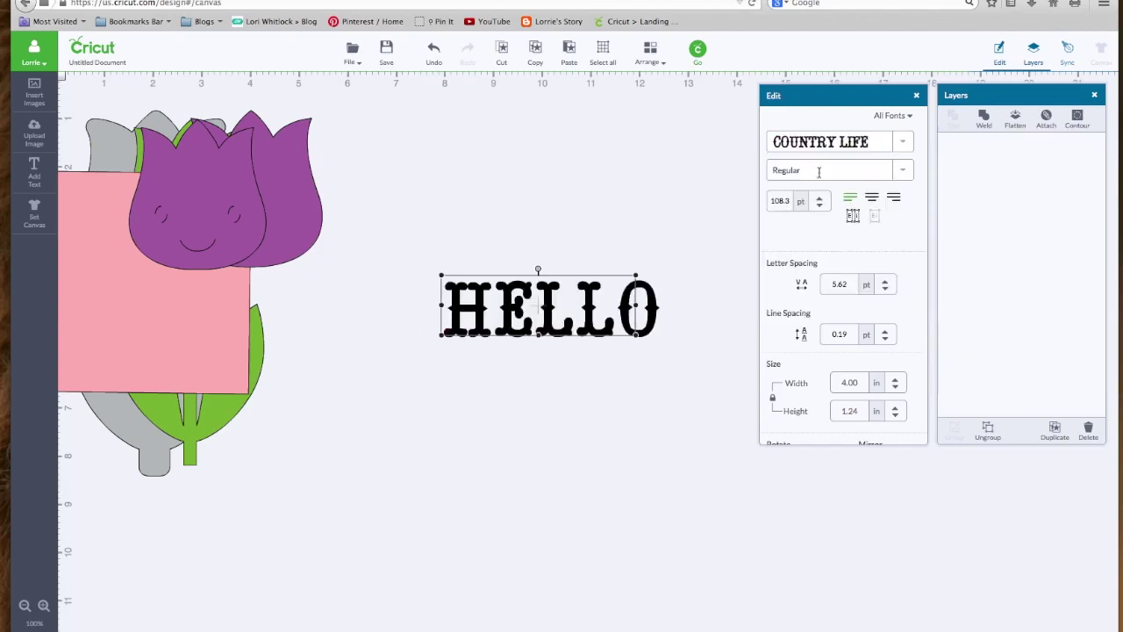
# Try the Devanagari MT font on the "Hello" text
pyautogui.click(907, 143)
pyautogui.scroll(-5, 856, 235)
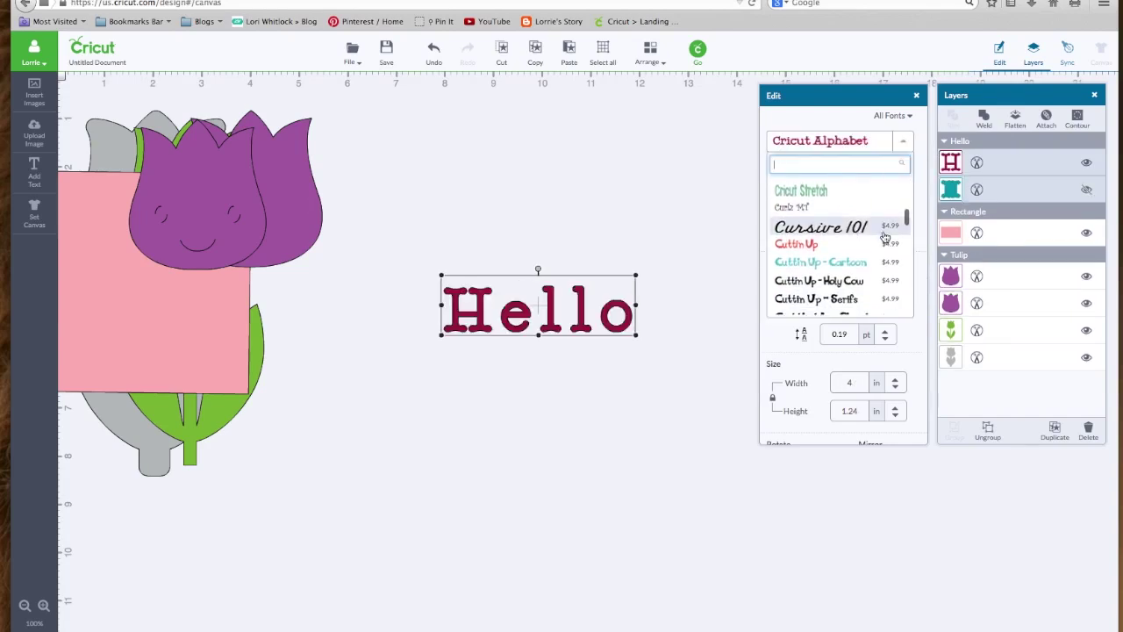
pyautogui.scroll(-2, 877, 228)
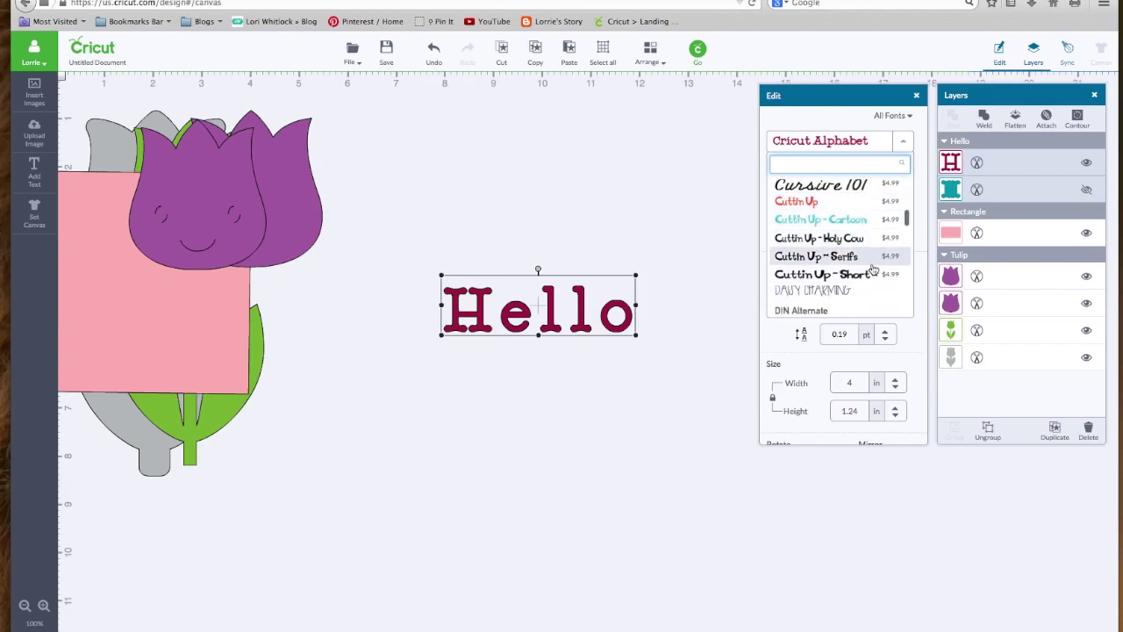
pyautogui.scroll(-5, 875, 263)
pyautogui.scroll(-1, 873, 269)
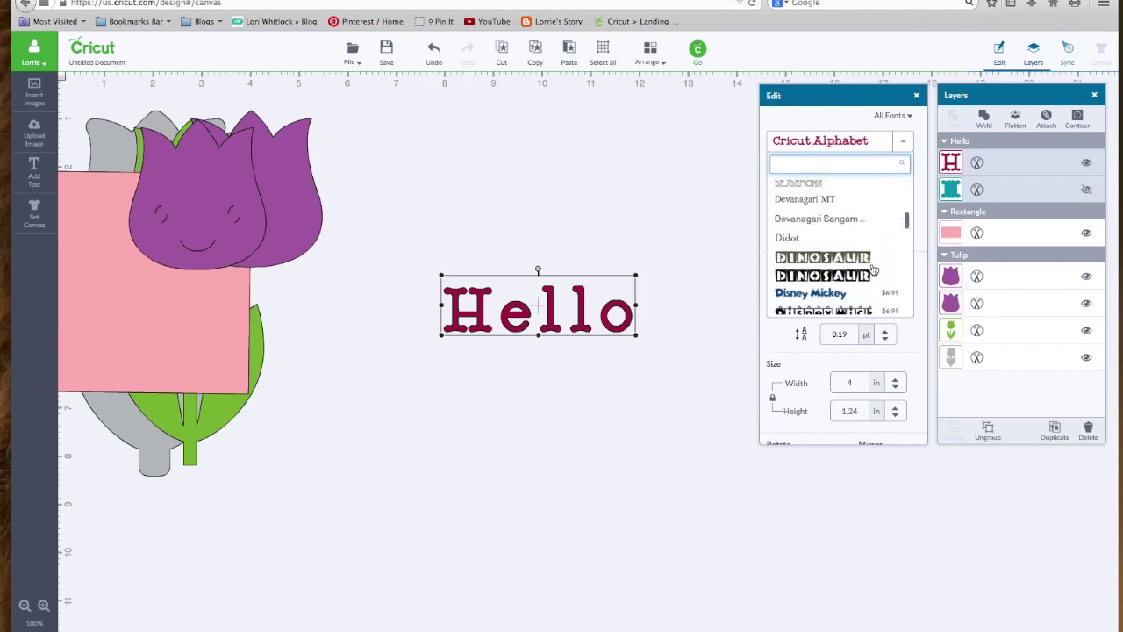
pyautogui.click(820, 204)
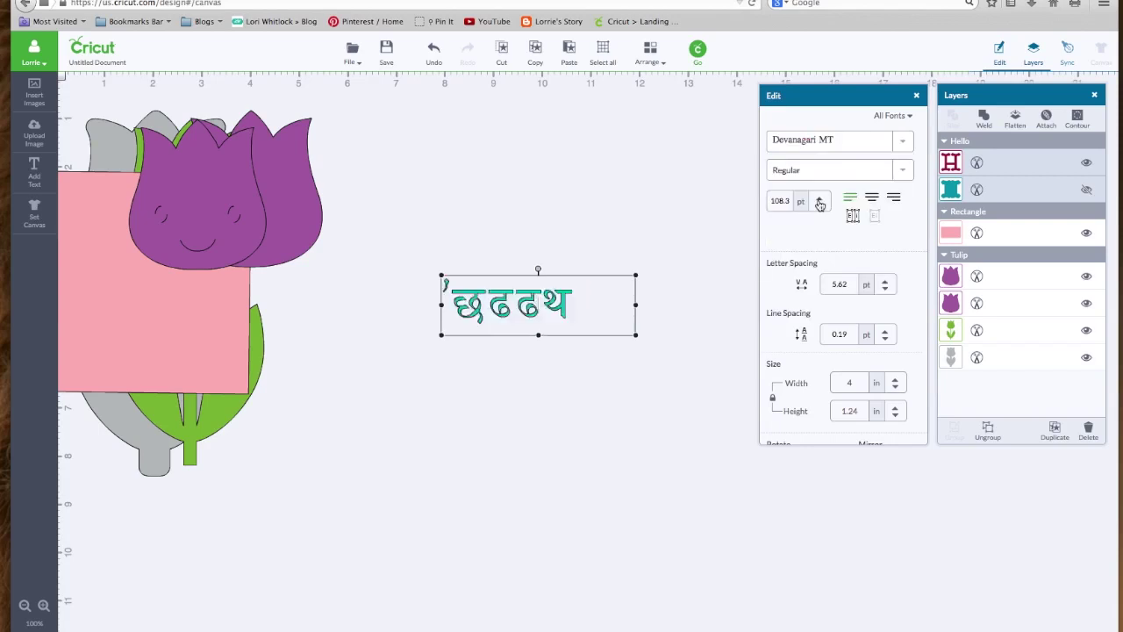
# Change the font of the "Hello" text to Cake Basics
pyautogui.click(829, 140)
pyautogui.scroll(-3, 851, 249)
pyautogui.scroll(3, 856, 249)
pyautogui.scroll(1, 838, 237)
pyautogui.click(822, 220)
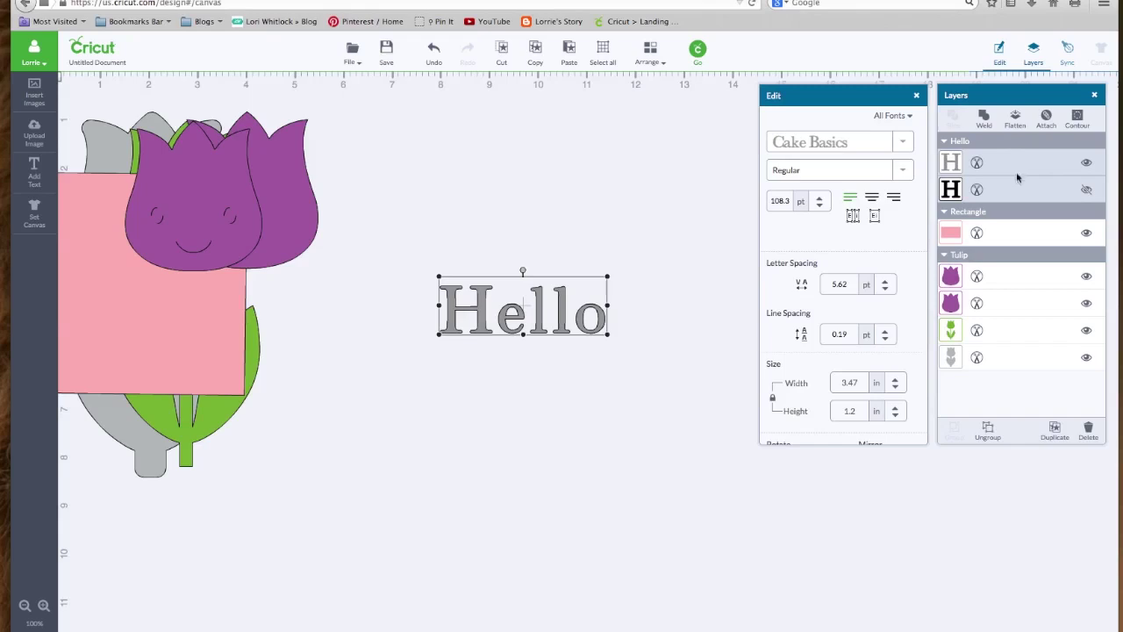
# Show the hidden black layer of the "Hello" text and move the text slightly higher on the canvas
pyautogui.click(1086, 190)
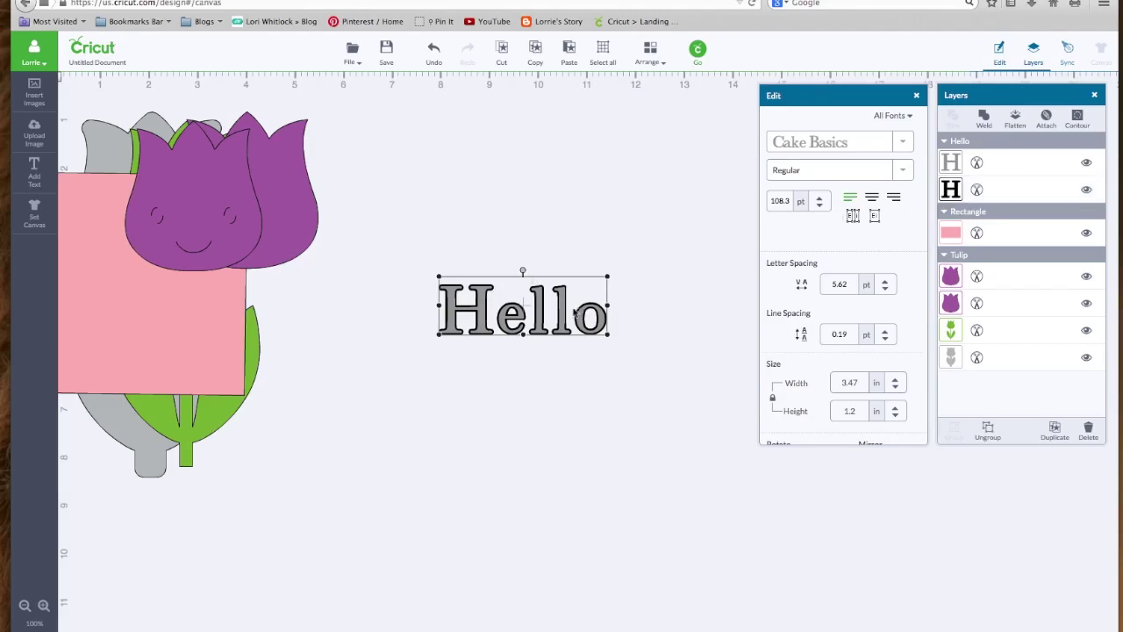
pyautogui.moveTo(537, 304); pyautogui.dragTo(530, 252)
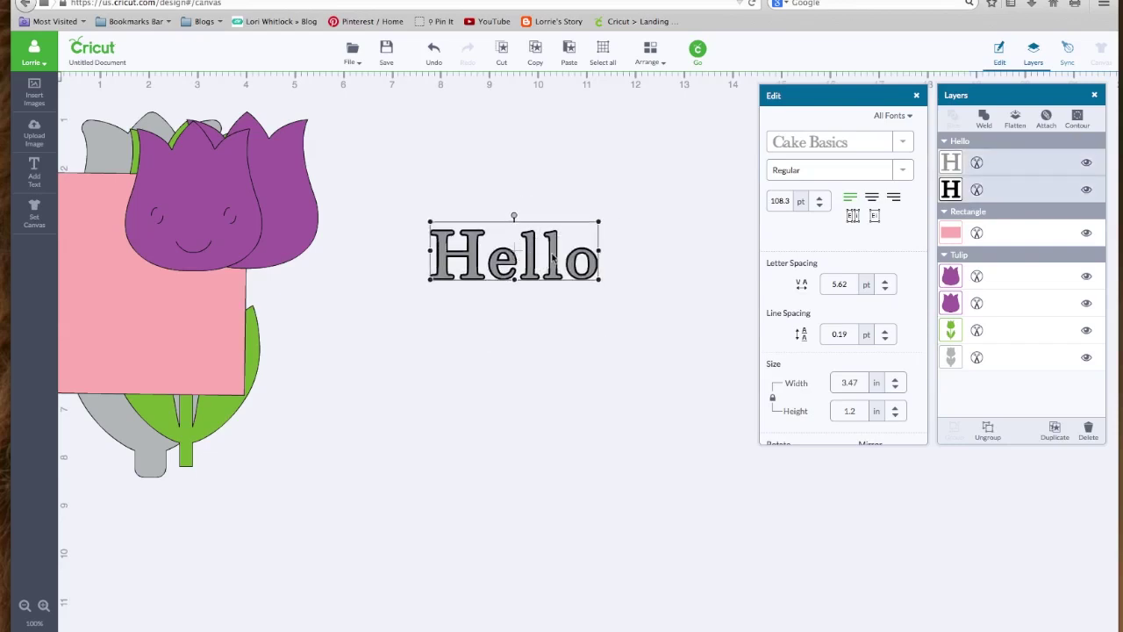
# Ungroup the "Hello" text and move its gray layer directly below the black layer on the canvas
pyautogui.rightClick(540, 247)
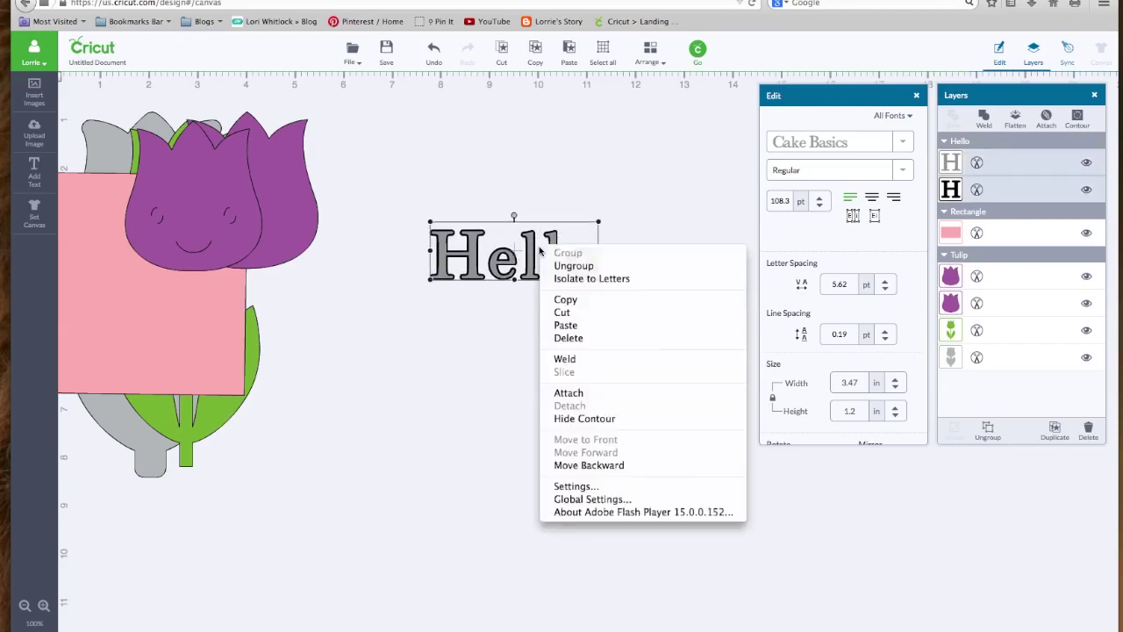
pyautogui.click(595, 265)
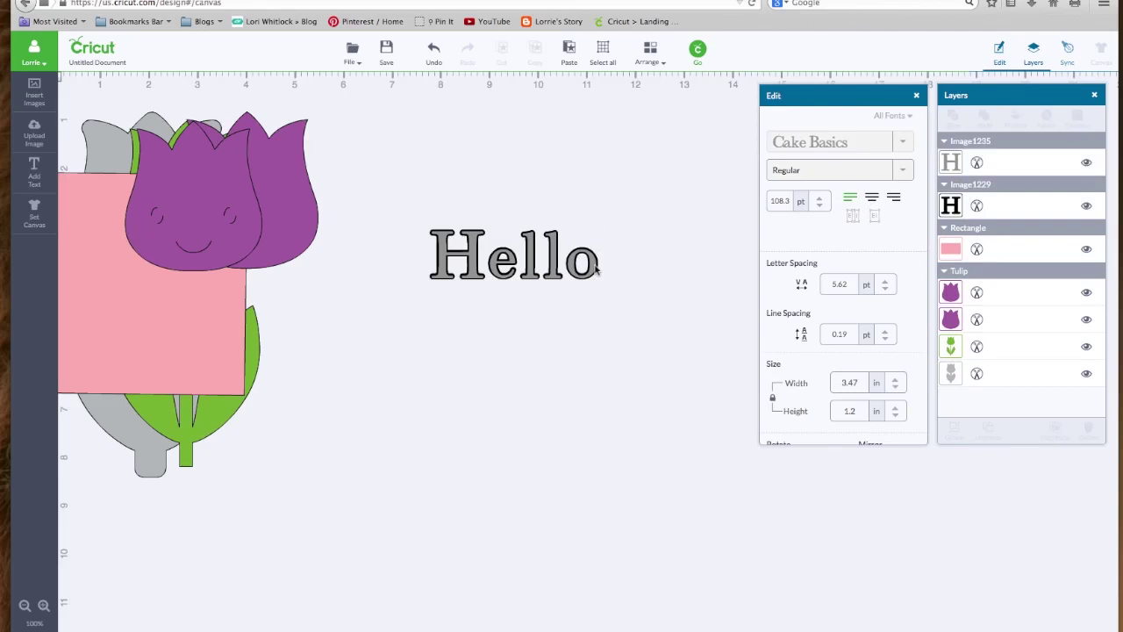
pyautogui.moveTo(585, 279); pyautogui.dragTo(582, 326)
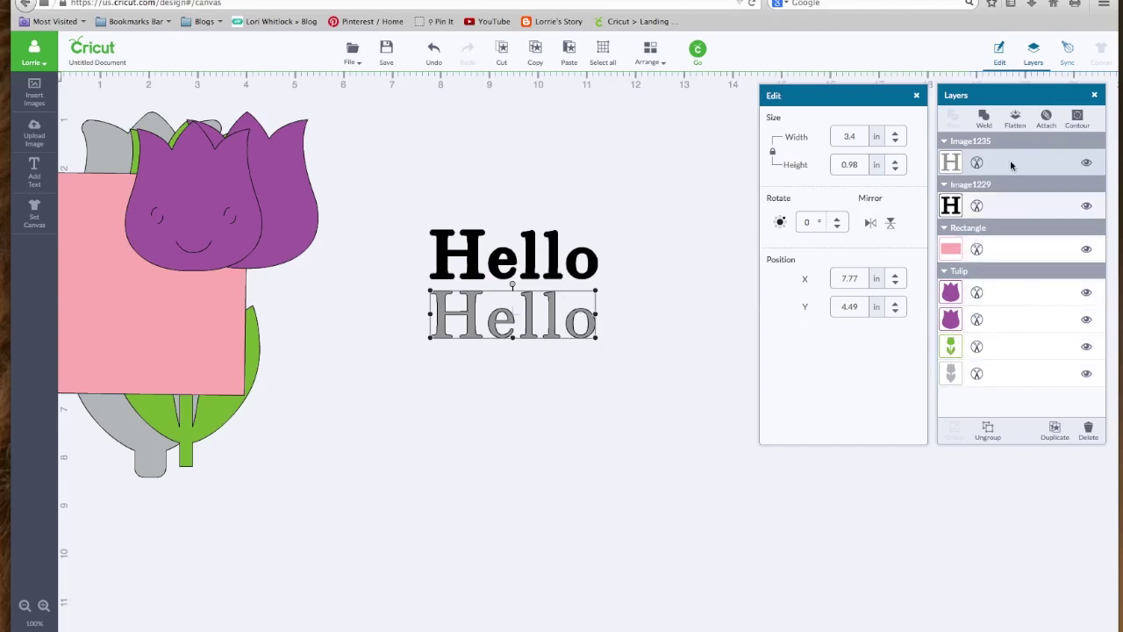
# Try custom purple shades on the black "Hello" layer and settle on the Candy Crystal color
pyautogui.click(533, 255)
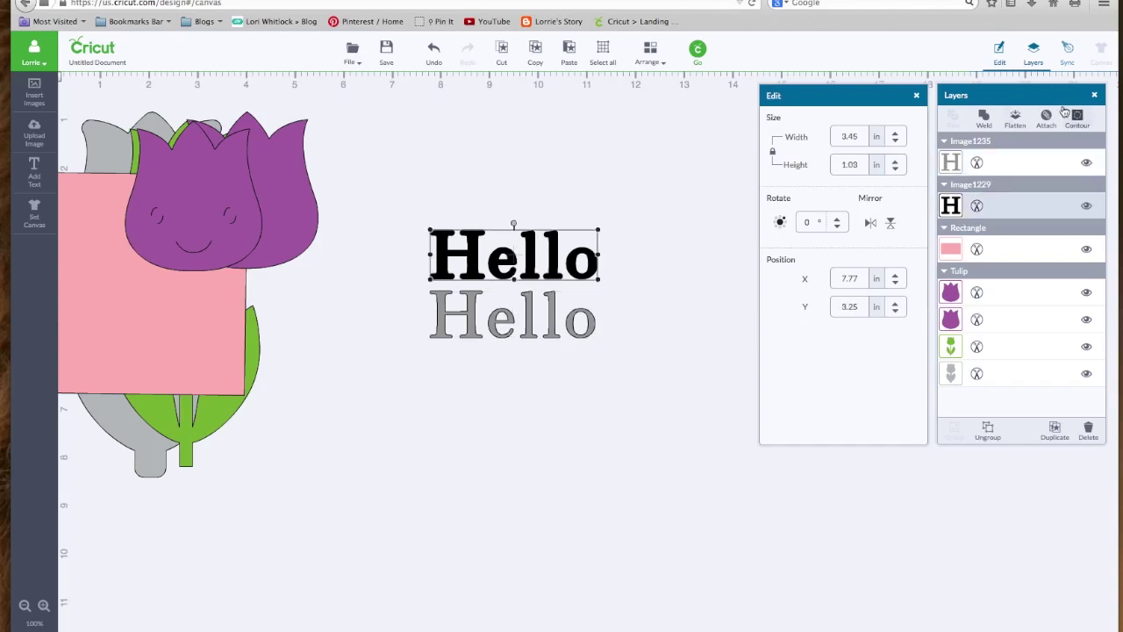
pyautogui.click(954, 205)
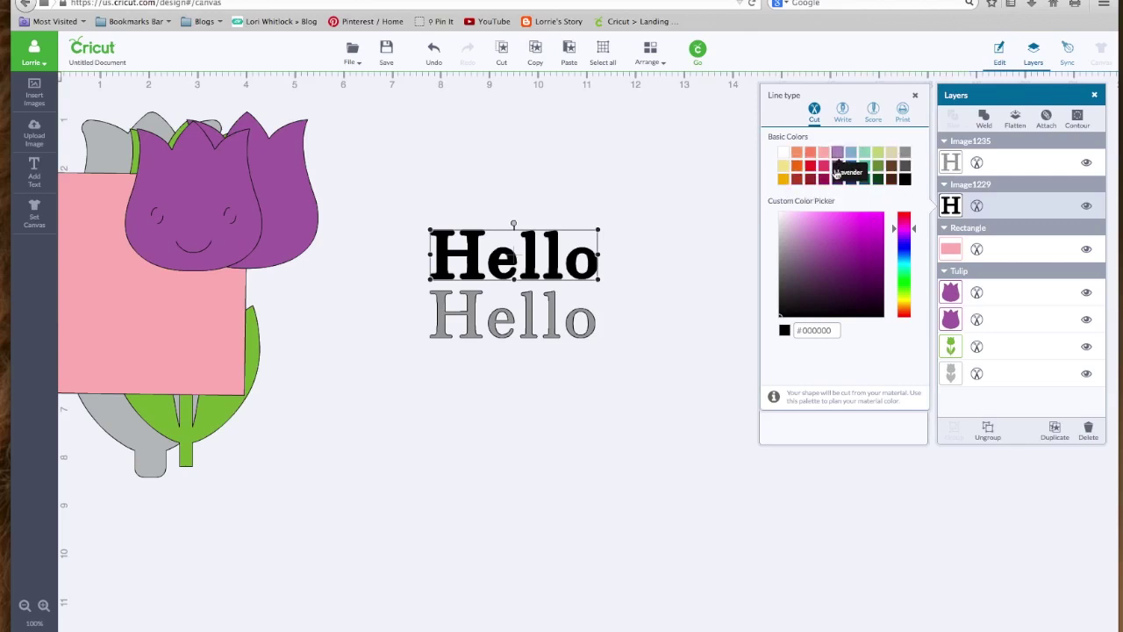
pyautogui.moveTo(836, 254)
pyautogui.mouseDown()
pyautogui.moveTo(852, 251)
pyautogui.moveTo(856, 235)
pyautogui.mouseUp()
pyautogui.click(841, 280)
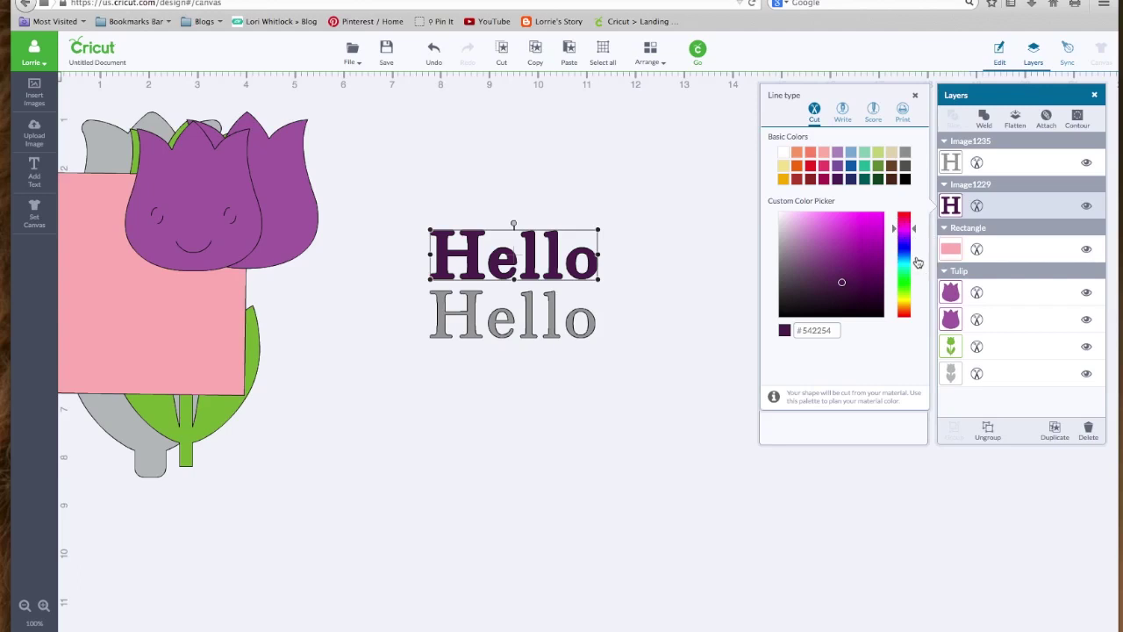
pyautogui.moveTo(912, 221)
pyautogui.mouseDown()
pyautogui.moveTo(913, 301)
pyautogui.moveTo(905, 234)
pyautogui.mouseUp()
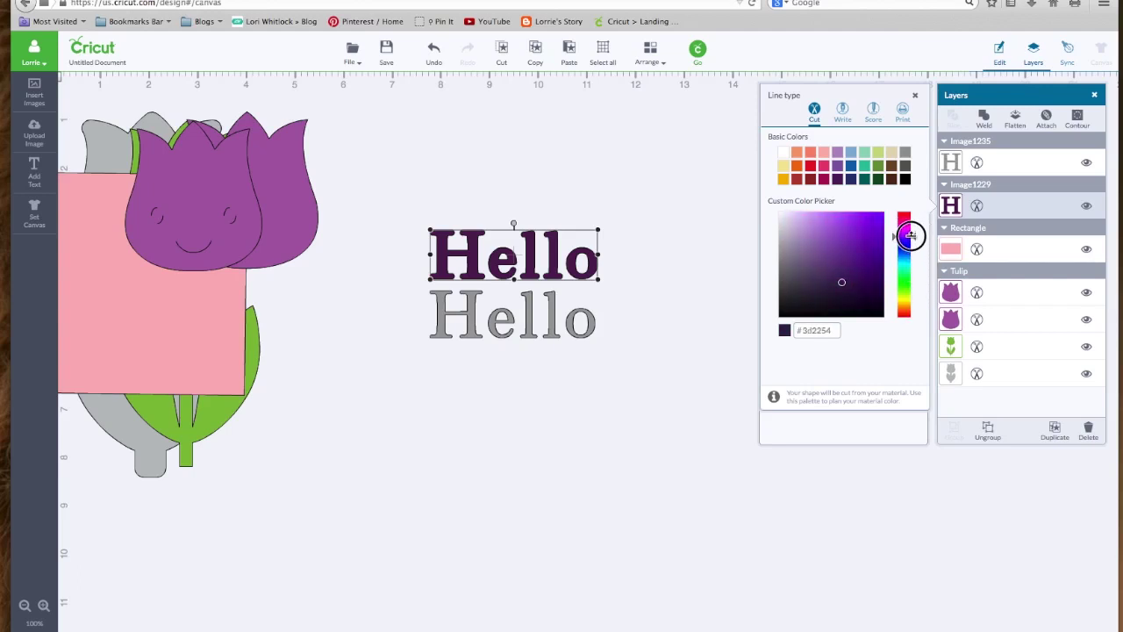
pyautogui.click(864, 167)
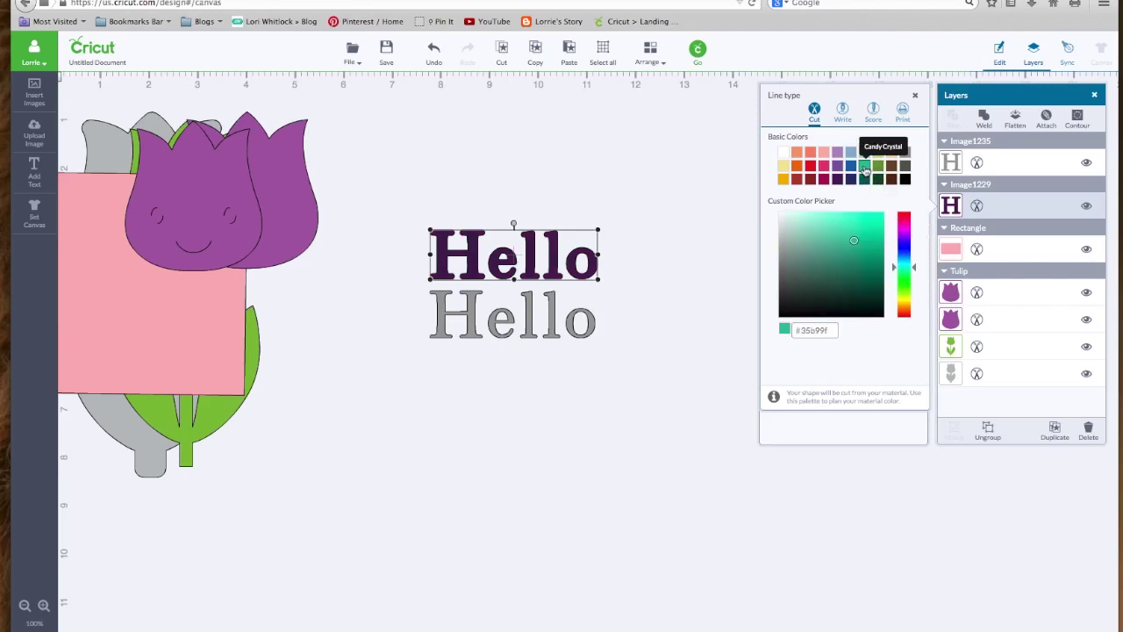
# Move the gray "Hello" layer up so it sits centered over the teal "Hello" layer
pyautogui.click(556, 334)
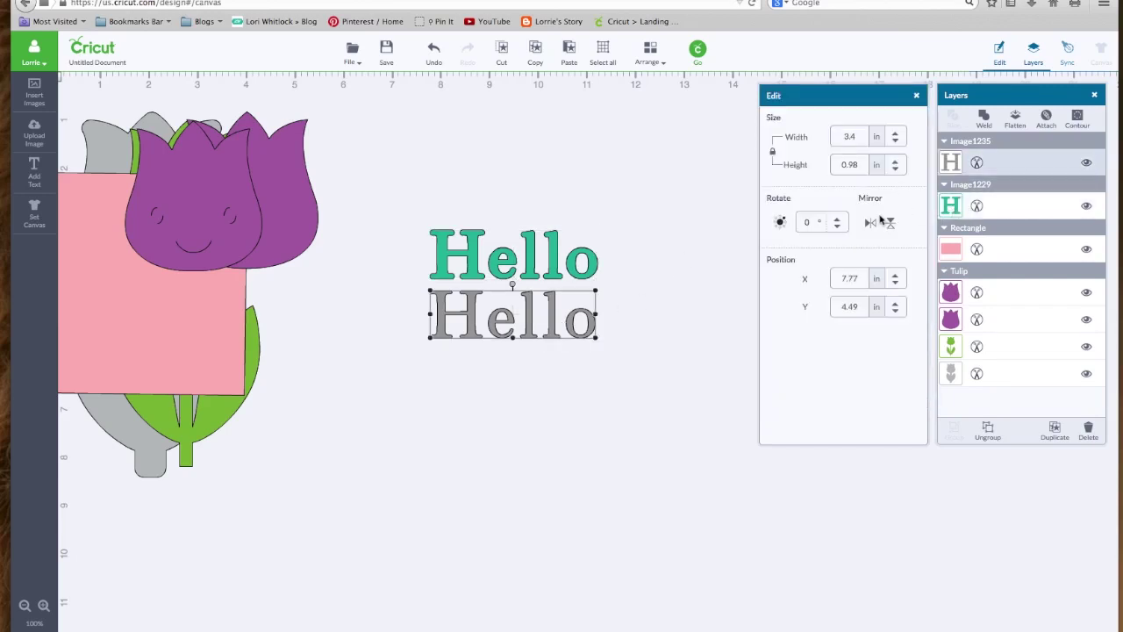
pyautogui.moveTo(589, 318); pyautogui.dragTo(589, 254)
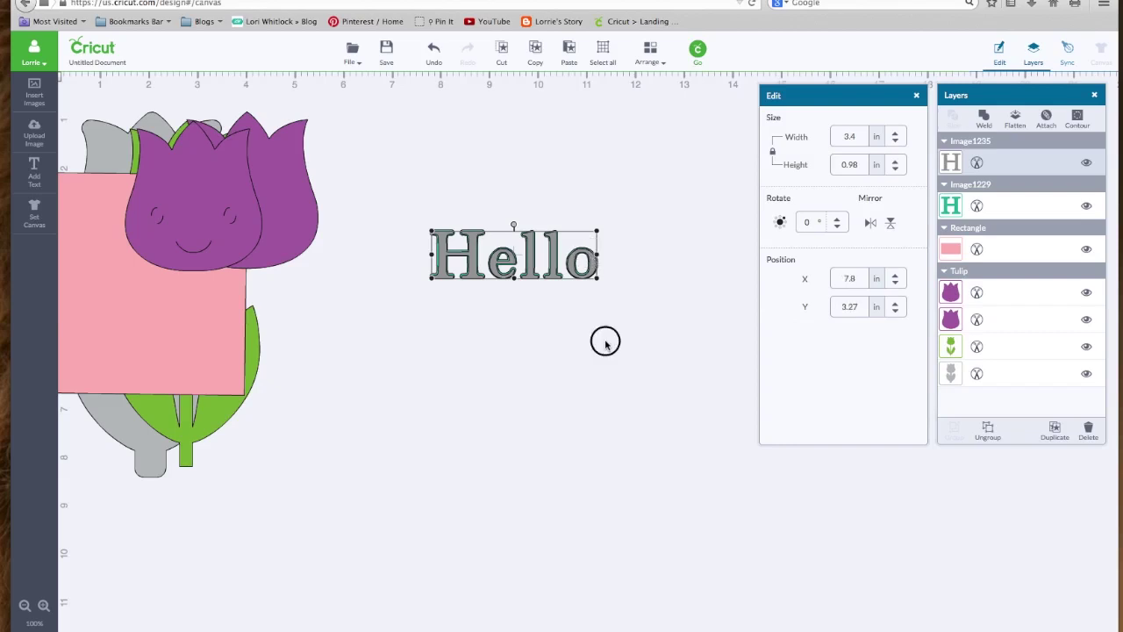
pyautogui.click(604, 338)
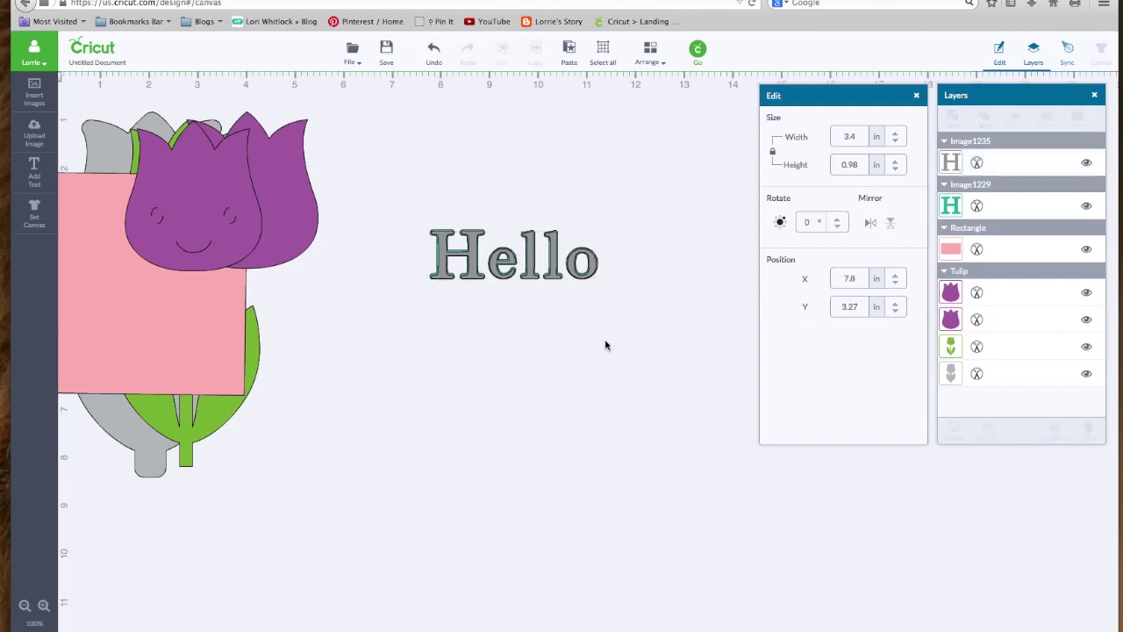
# Change the color of the gray "Hello" layer to Rose Pink
pyautogui.click(594, 272)
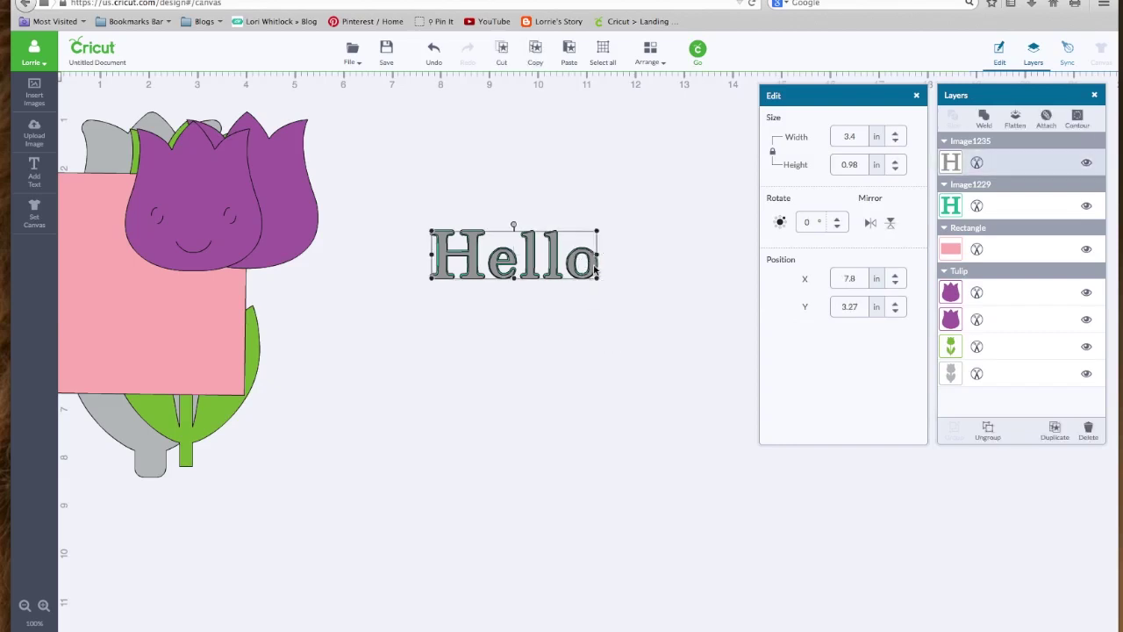
pyautogui.click(952, 161)
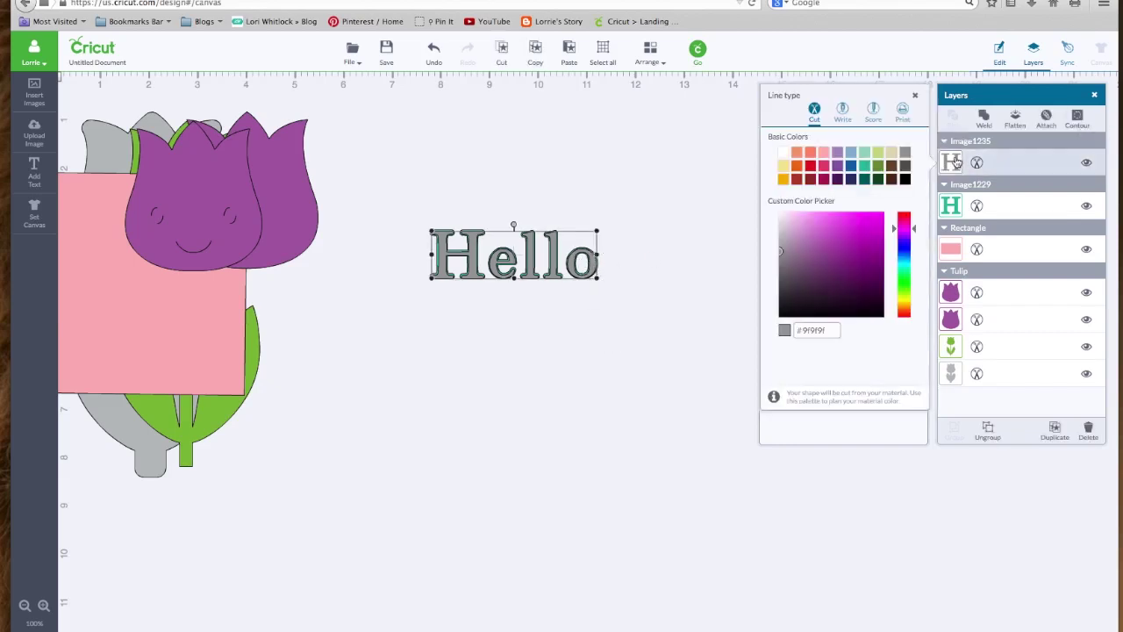
pyautogui.click(824, 166)
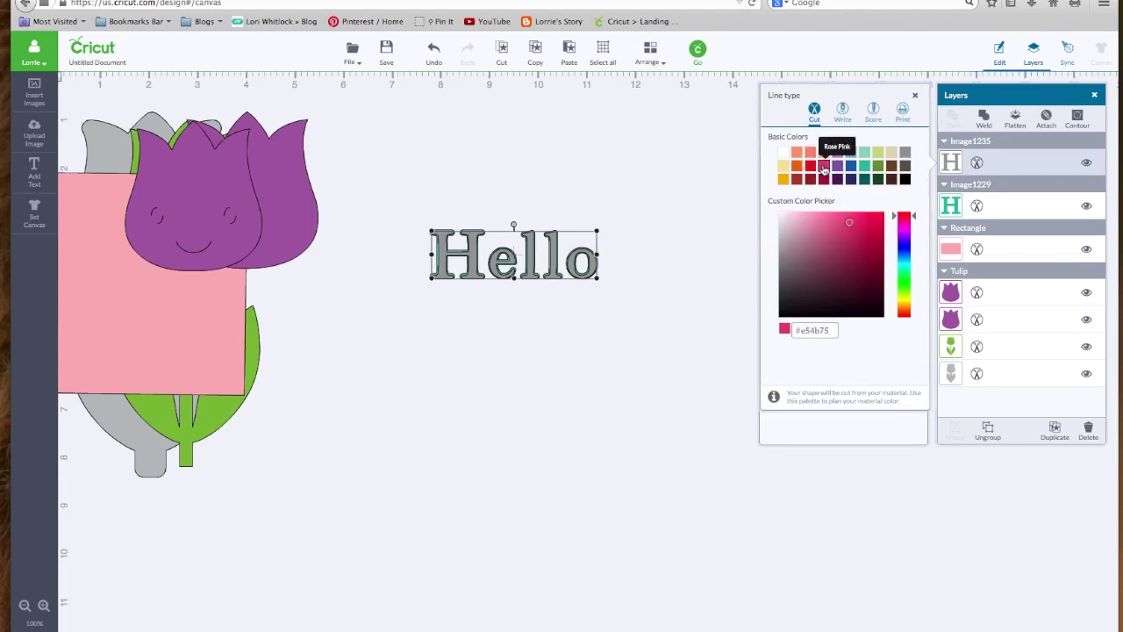
pyautogui.click(637, 321)
pyautogui.moveTo(554, 278)
pyautogui.mouseDown()
pyautogui.moveTo(555, 336)
pyautogui.moveTo(555, 279)
pyautogui.mouseUp()
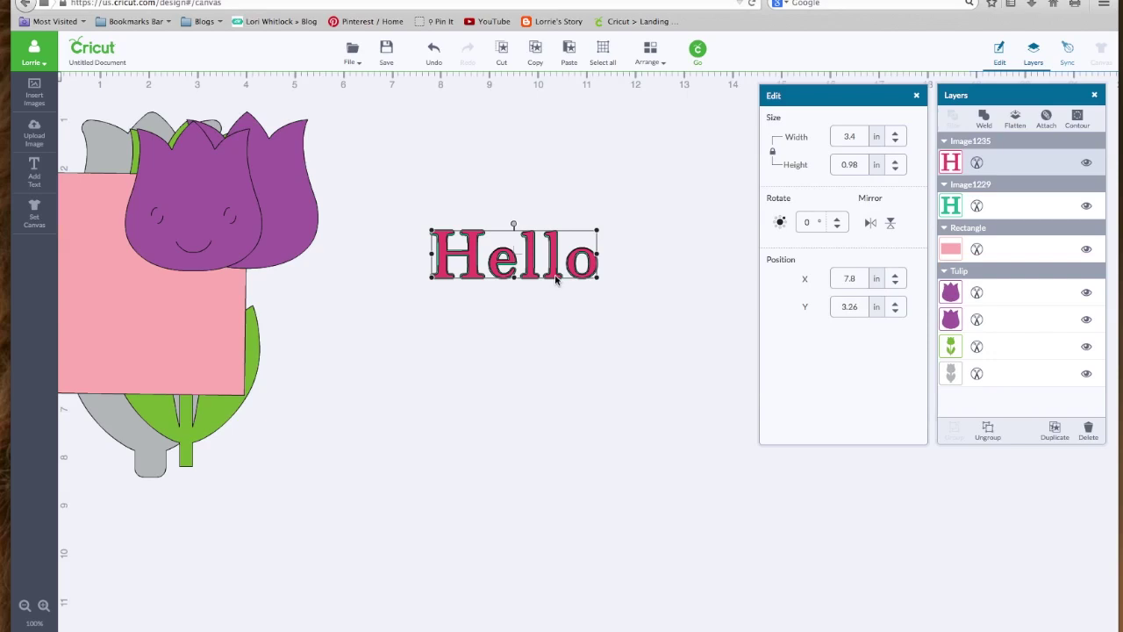
# Try the Write, Score and Print line types on the front "Hello" layer and return it to Cut
pyautogui.click(952, 163)
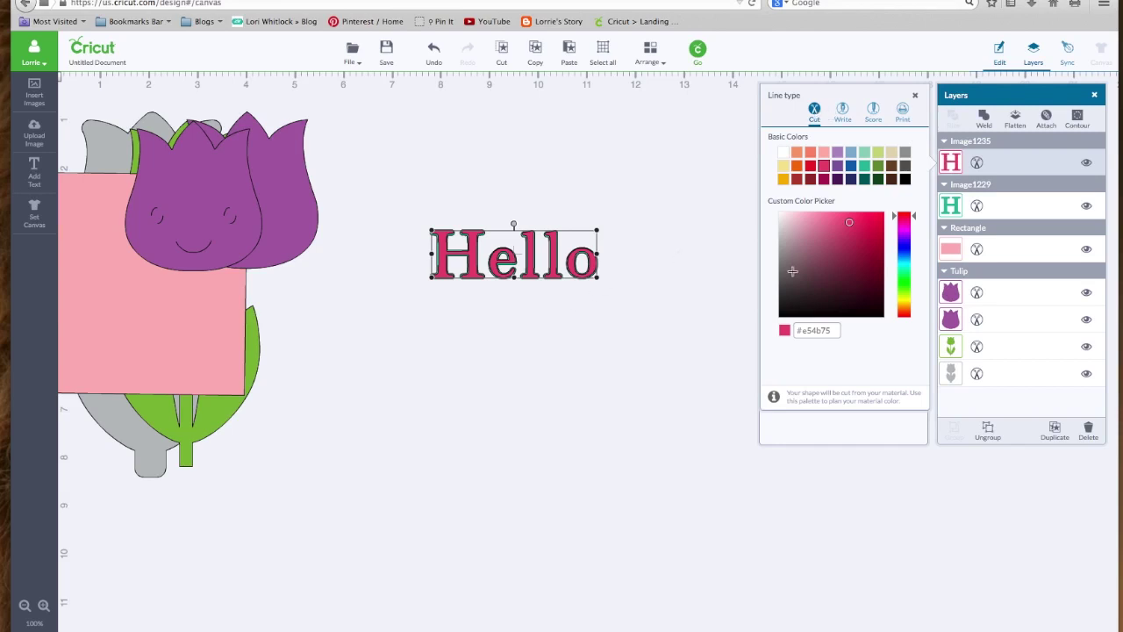
pyautogui.click(843, 111)
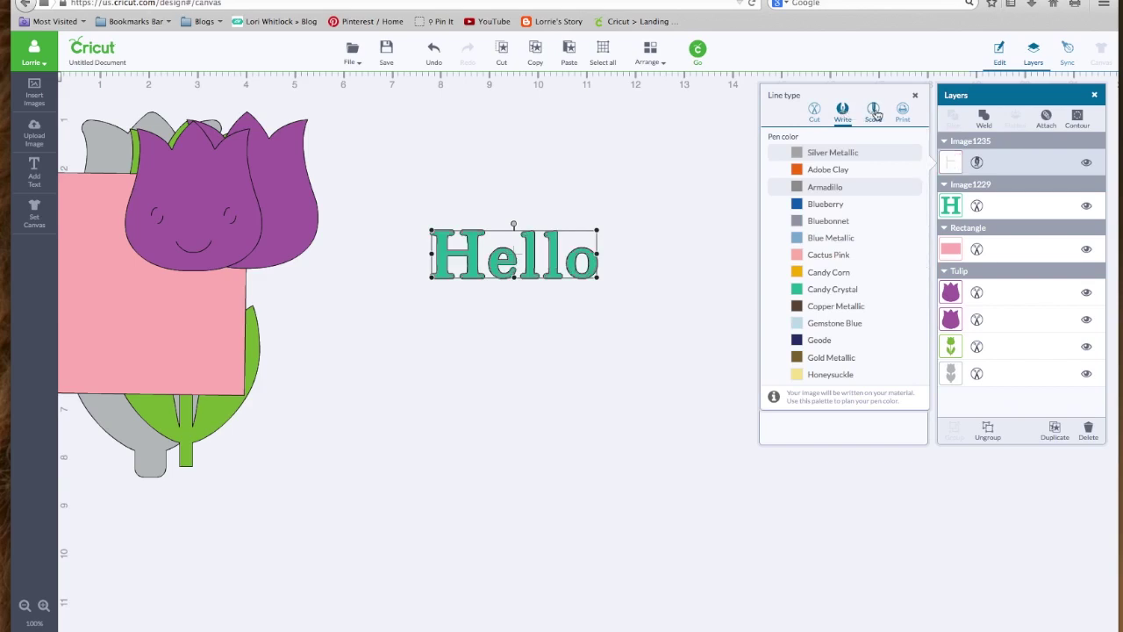
pyautogui.click(875, 112)
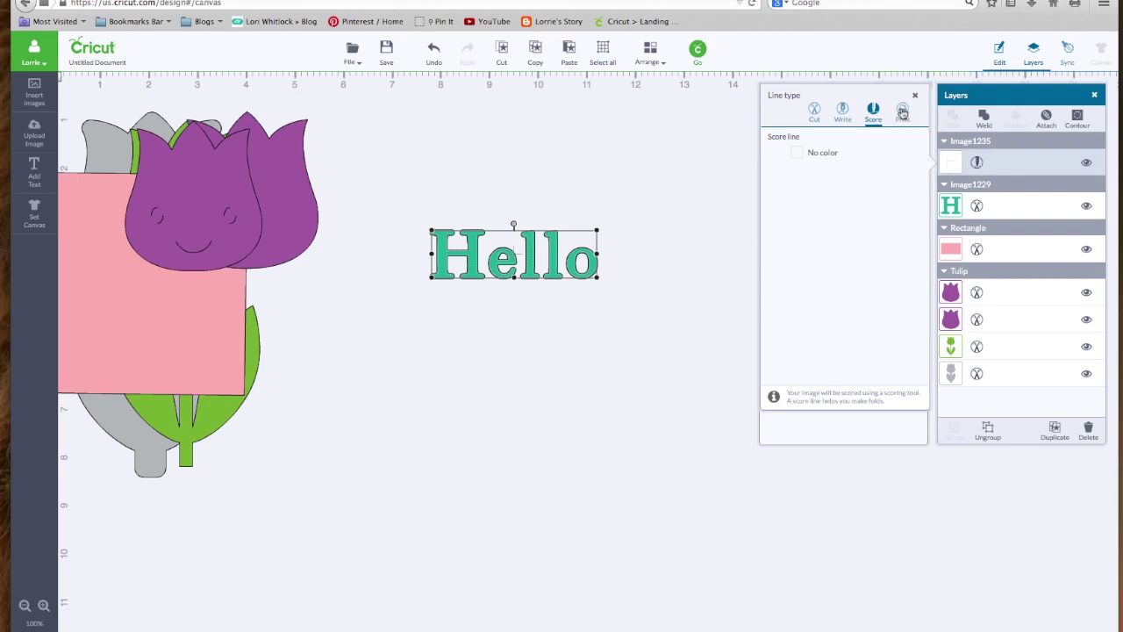
pyautogui.click(902, 111)
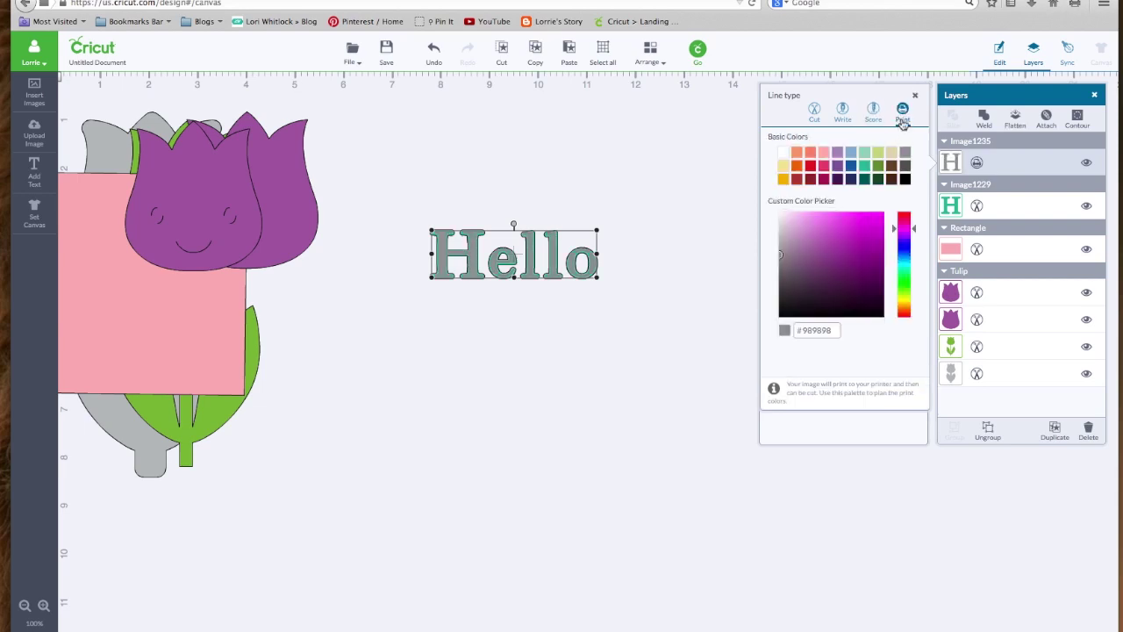
pyautogui.click(815, 110)
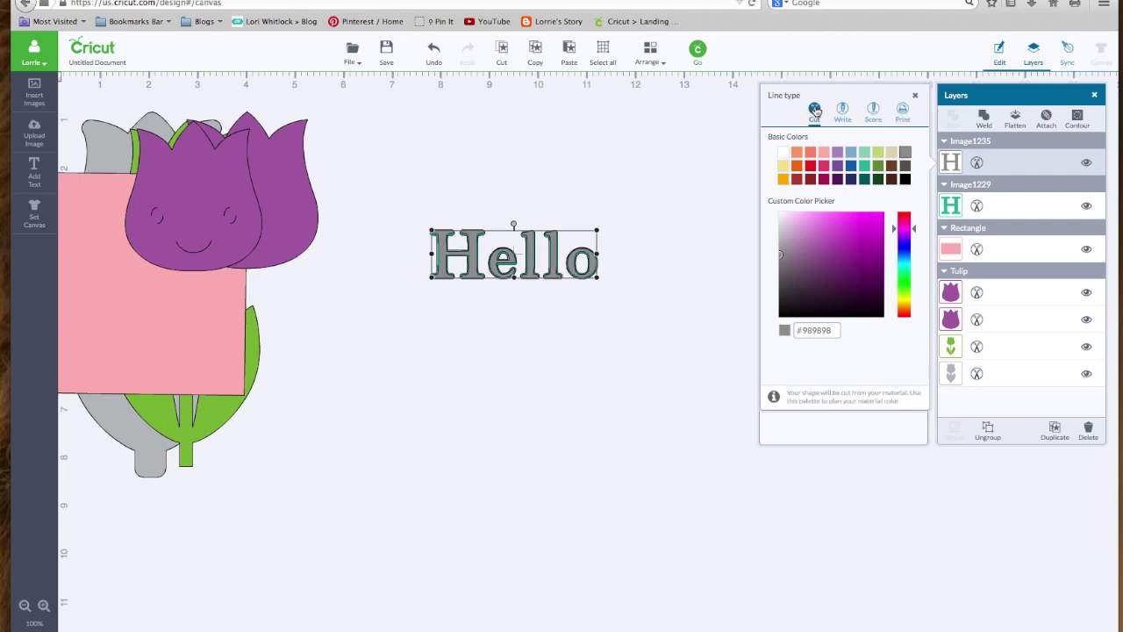
pyautogui.click(704, 156)
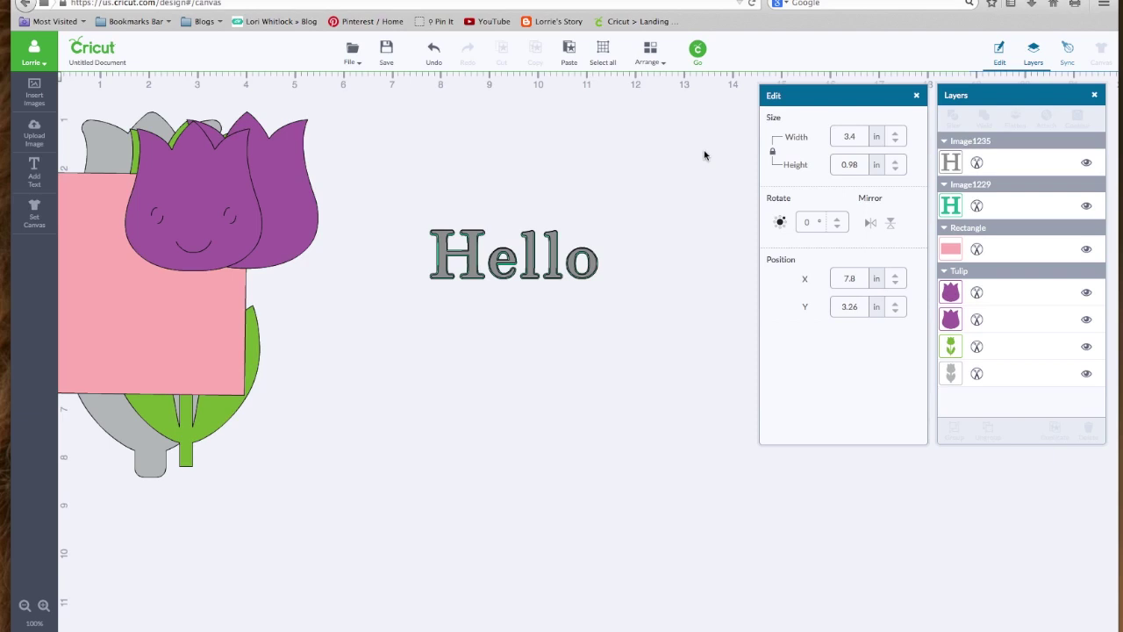
# Hide the size and position settings and move the pink rectangle off the tulip to just below the "Hello" text
pyautogui.click(913, 98)
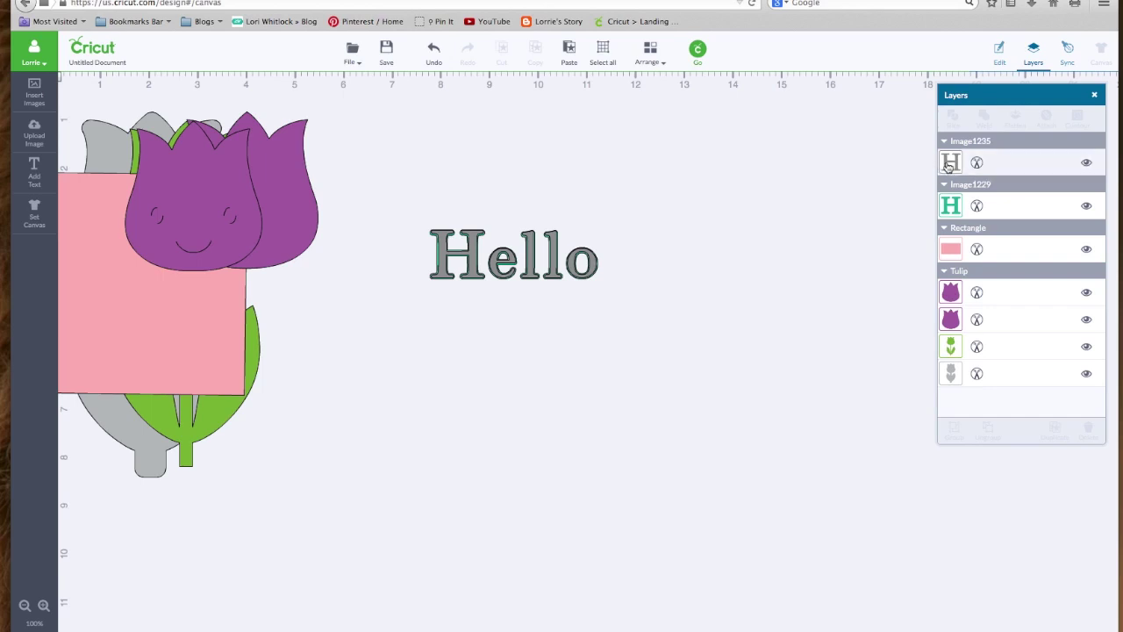
pyautogui.click(950, 206)
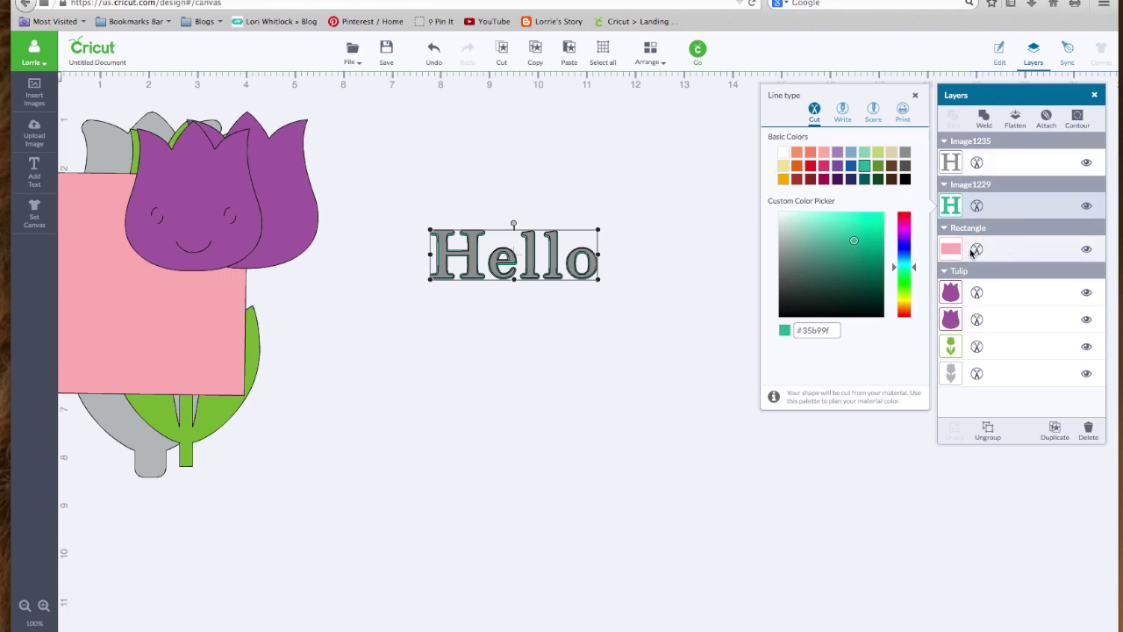
pyautogui.moveTo(166, 354); pyautogui.dragTo(554, 479)
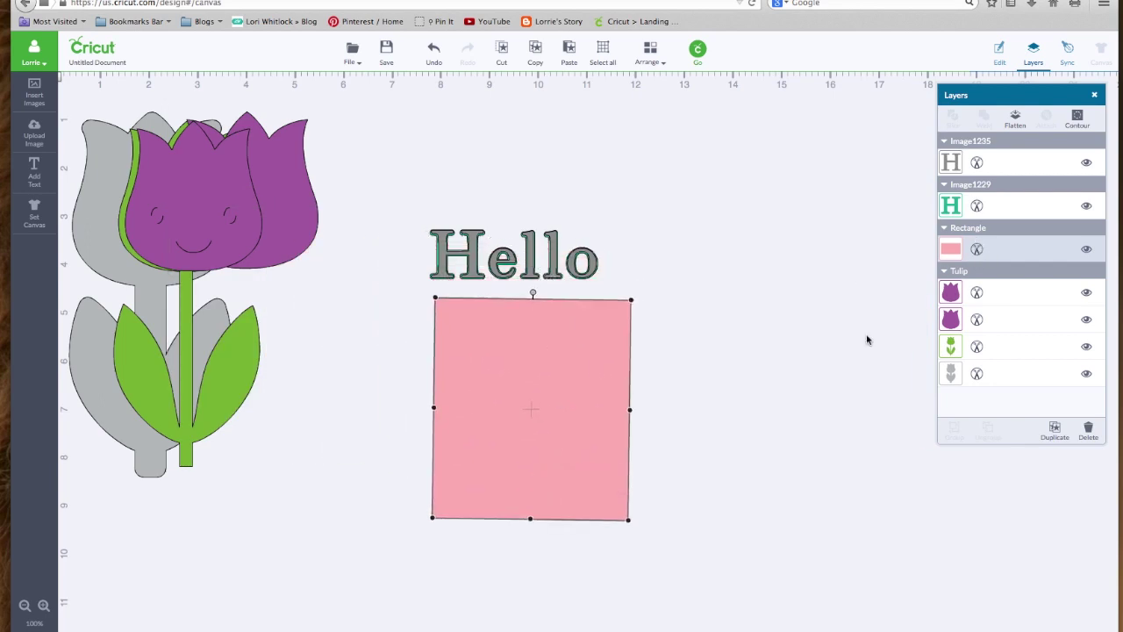
# Reassemble the tulip beside the "Hello" text by moving its two purple flowers, green stem layer and gray background into one stack
pyautogui.moveTo(269, 202); pyautogui.dragTo(753, 215)
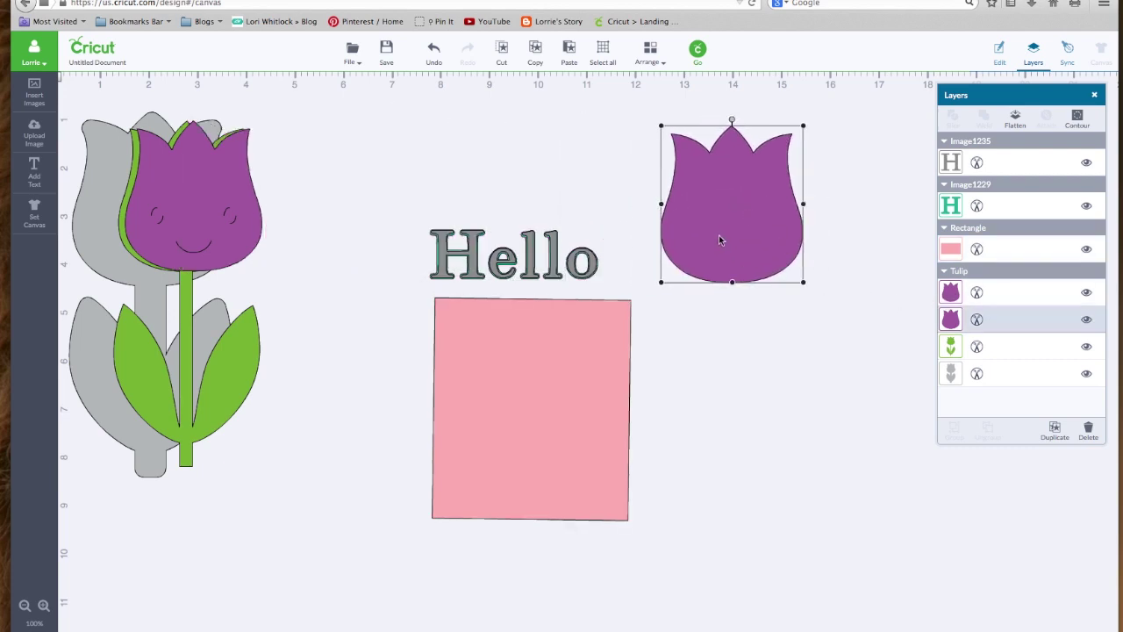
pyautogui.moveTo(215, 199); pyautogui.dragTo(750, 201)
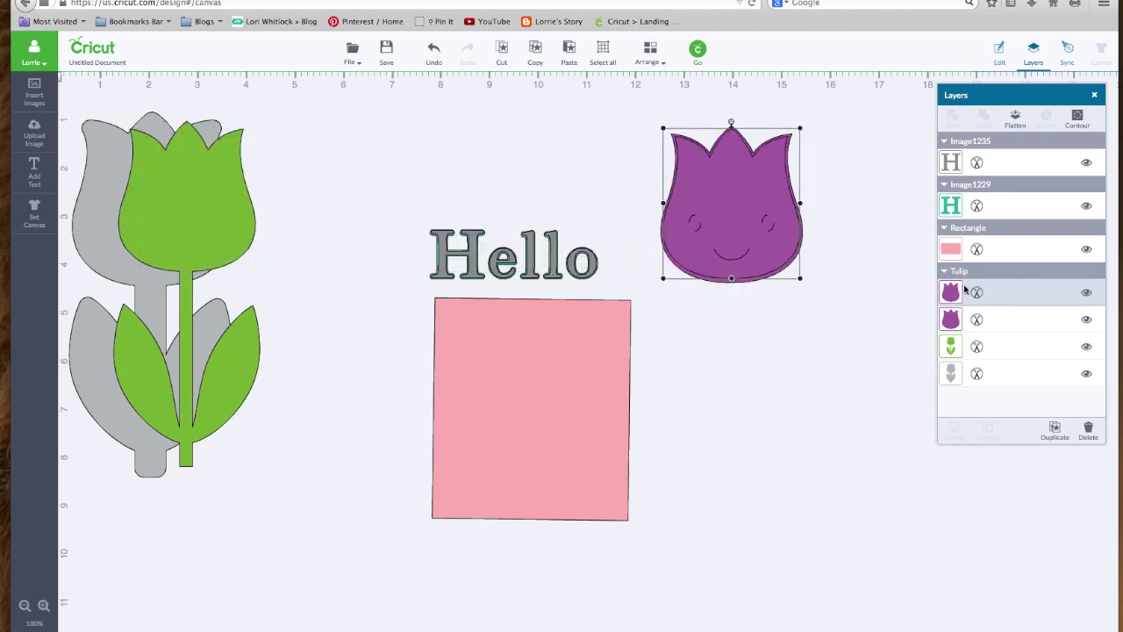
pyautogui.moveTo(146, 213); pyautogui.dragTo(715, 227)
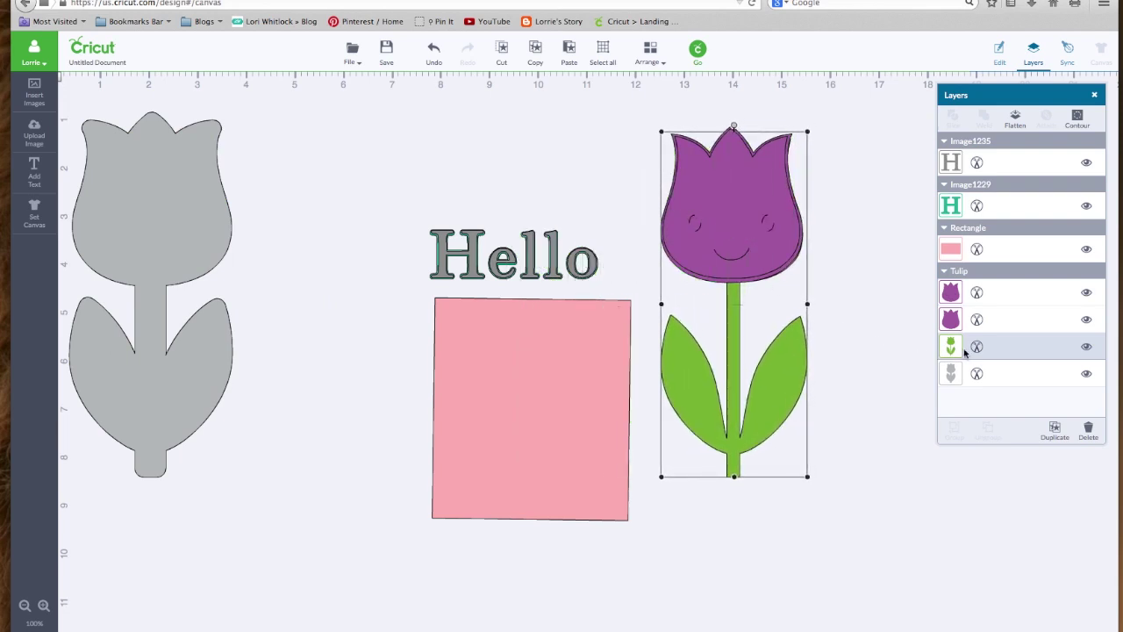
pyautogui.click(149, 250)
pyautogui.moveTo(150, 248); pyautogui.dragTo(732, 258)
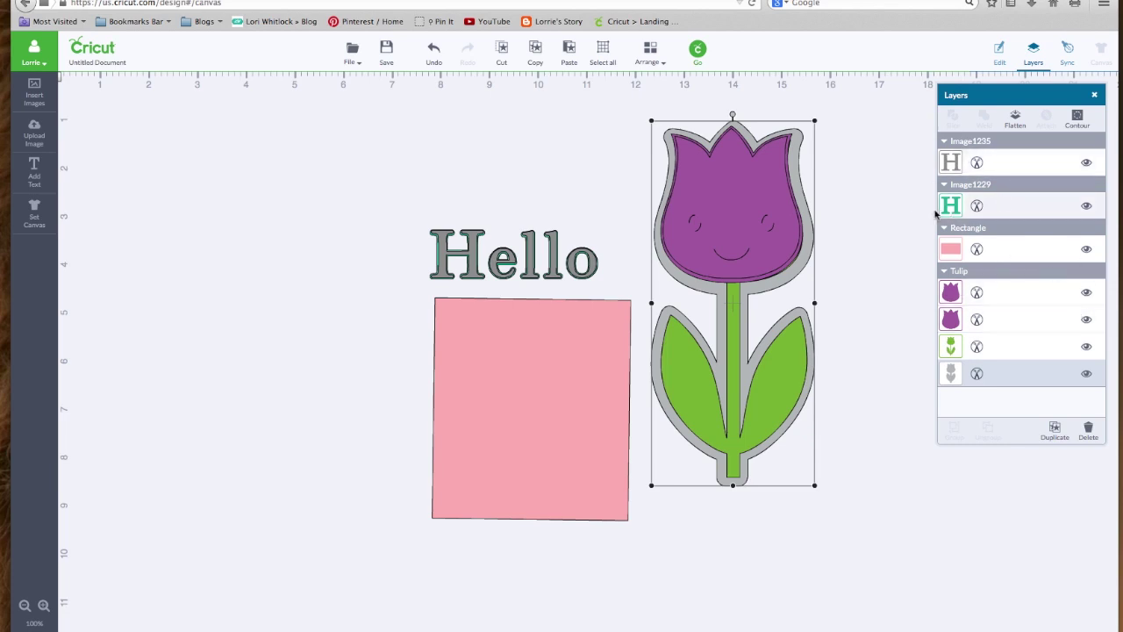
# Preview how the project's layers are laid out on the cutting mats and return to the canvas
pyautogui.click(696, 51)
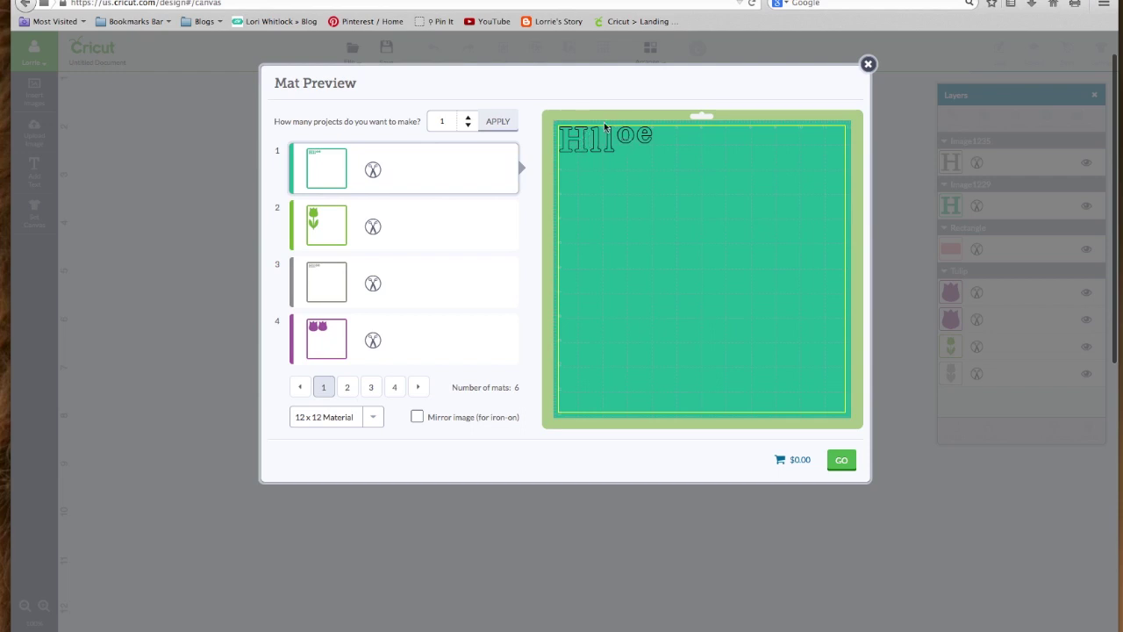
pyautogui.click(868, 64)
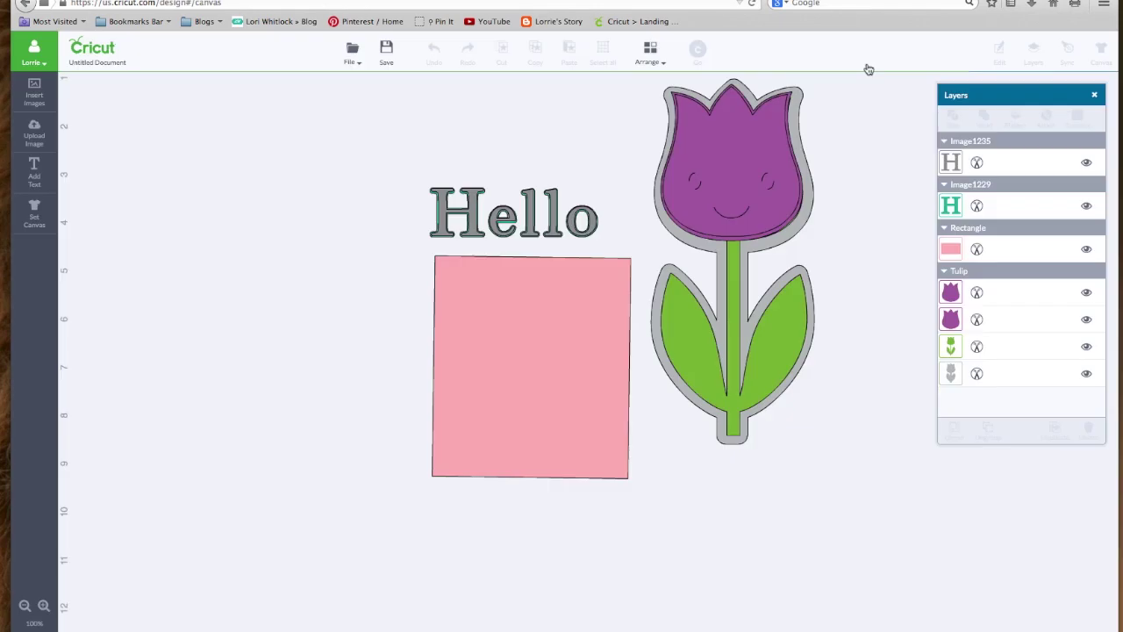
# Spread out the overlapping pieces by moving the pink rectangle and gray "Hello" down and the teal "Hello" slightly up
pyautogui.moveTo(546, 351); pyautogui.dragTo(537, 495)
pyautogui.moveTo(532, 231); pyautogui.dragTo(526, 310)
pyautogui.click(551, 203)
pyautogui.moveTo(551, 204); pyautogui.dragTo(551, 180)
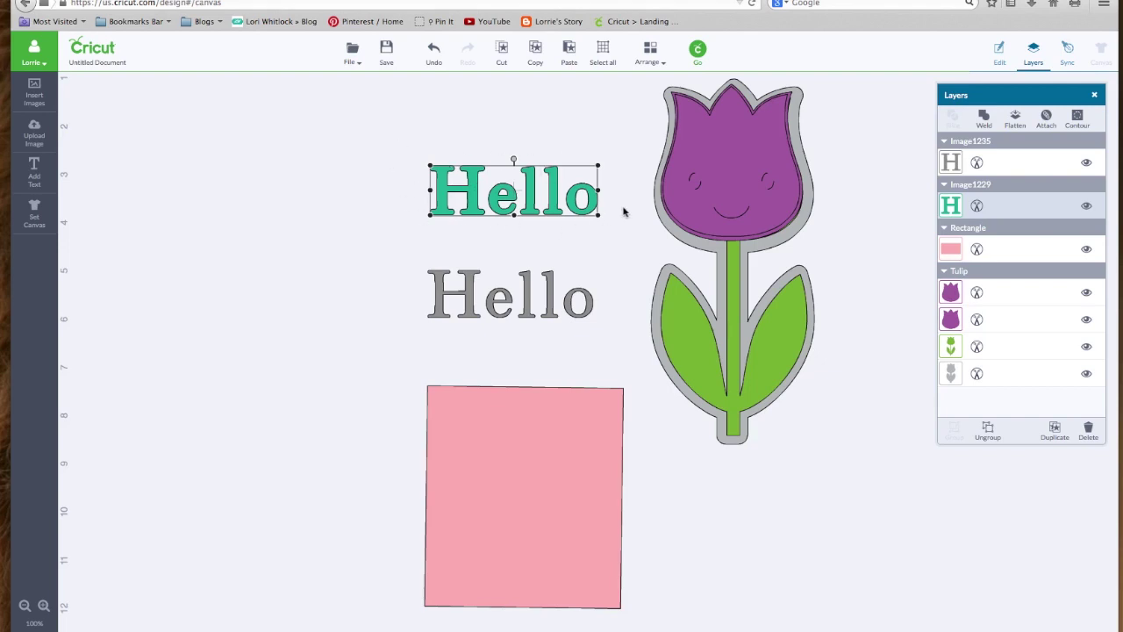
# Attach the letters of the teal "Hello" to each other and move the word up on the canvas
pyautogui.click(620, 167)
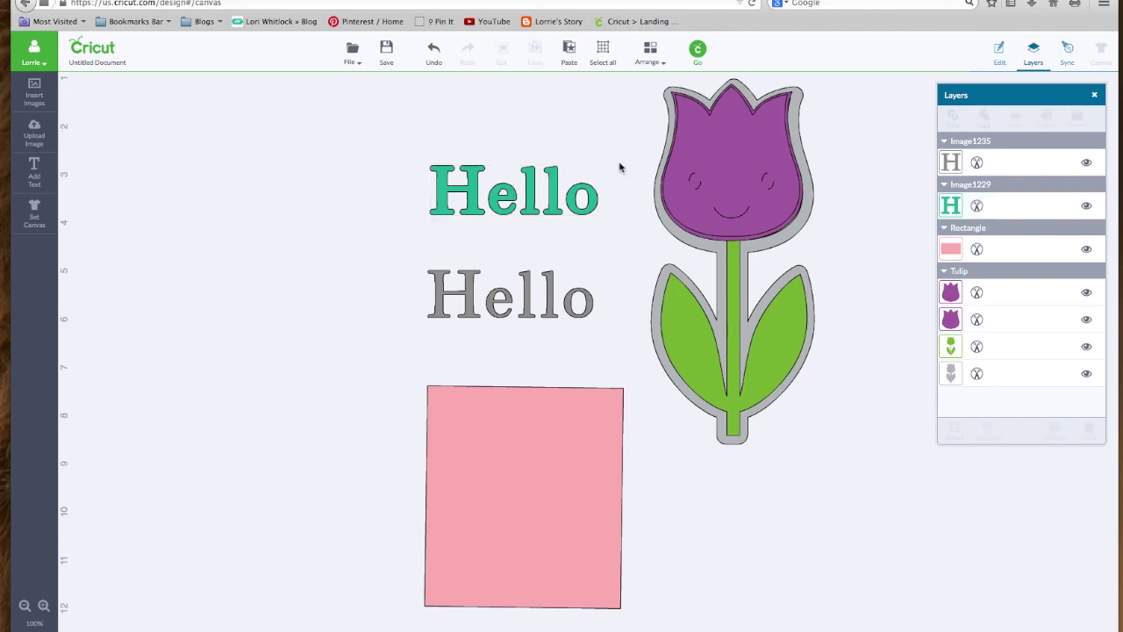
pyautogui.moveTo(375, 125); pyautogui.dragTo(627, 250)
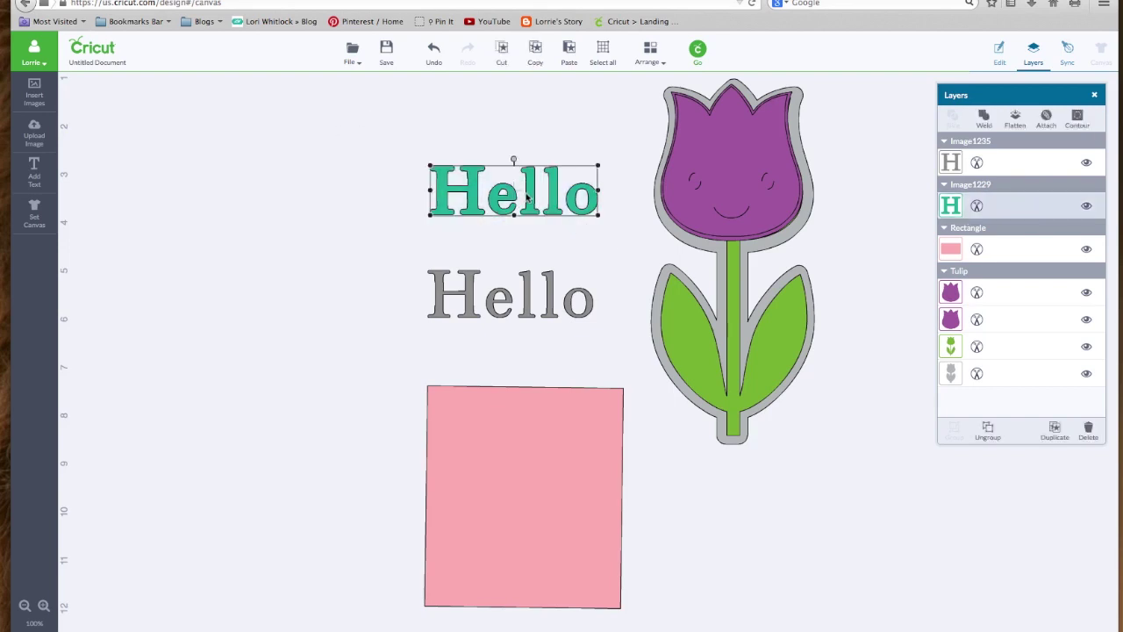
pyautogui.click(1049, 118)
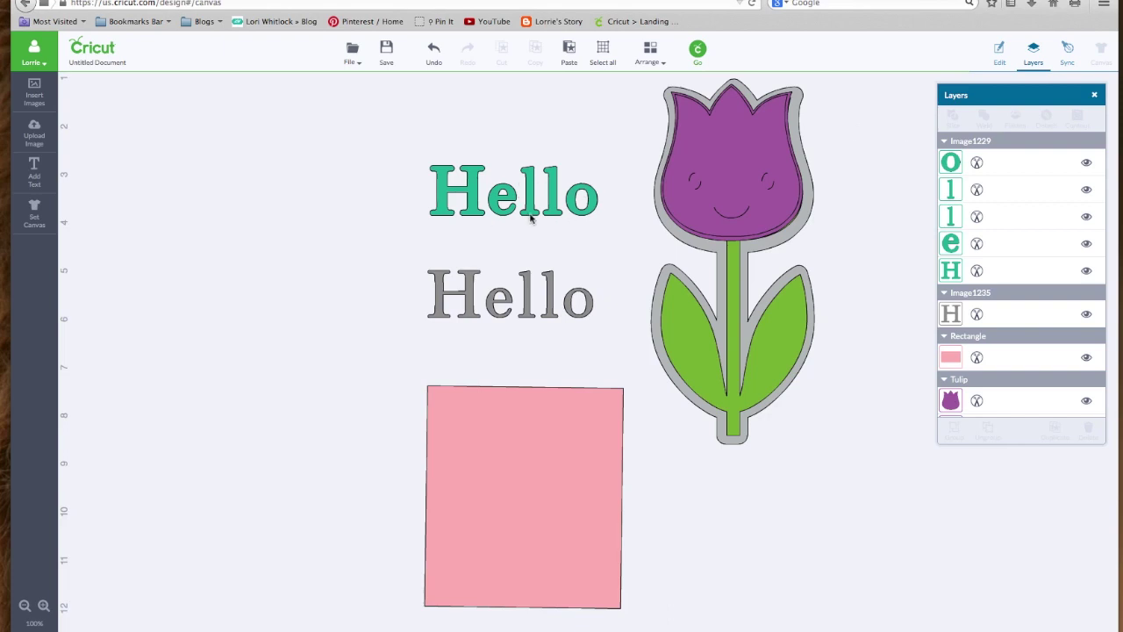
pyautogui.moveTo(593, 206); pyautogui.dragTo(575, 161)
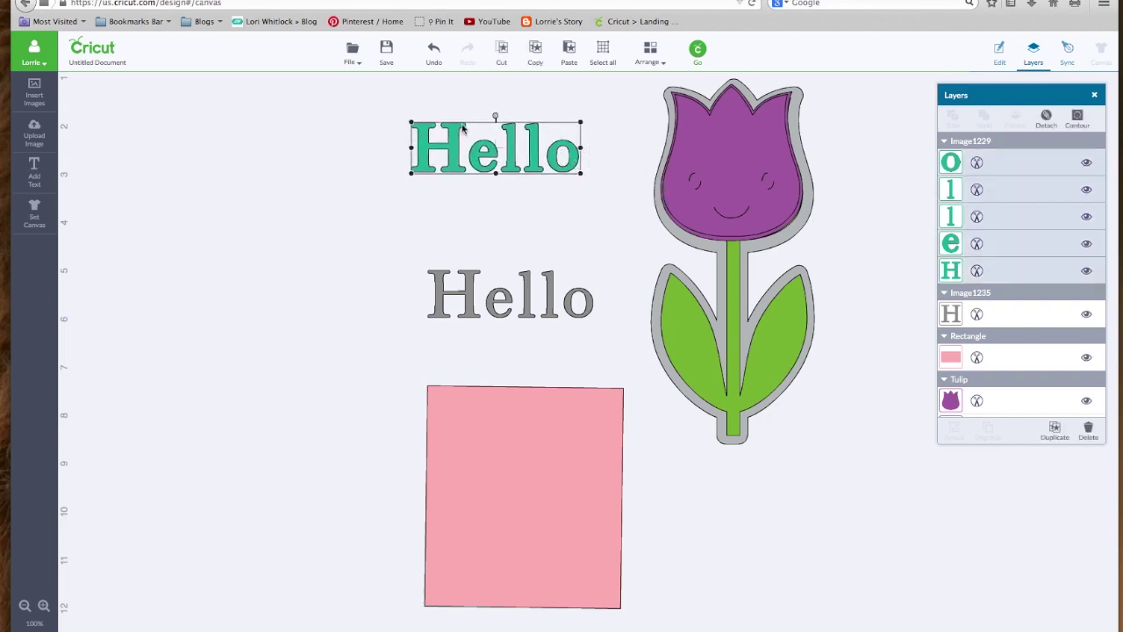
# Attach the letters of the gray "Hello" so they keep their spacing
pyautogui.click(570, 319)
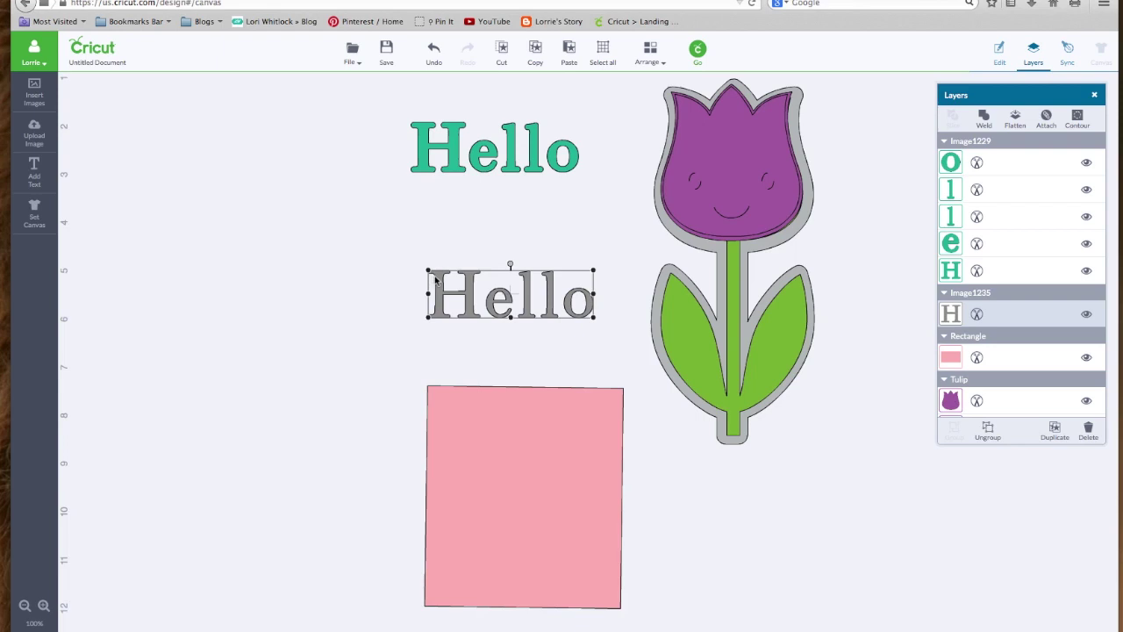
pyautogui.moveTo(399, 244); pyautogui.dragTo(627, 344)
pyautogui.click(1048, 118)
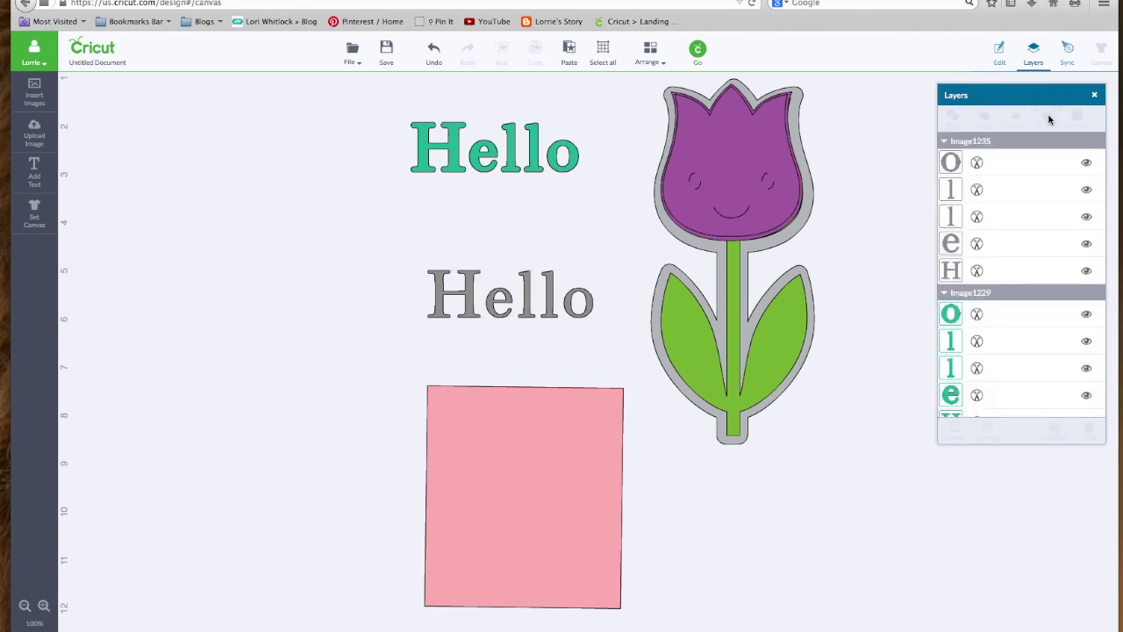
# Move the attached teal "Hello" down onto the gray one and open the mat preview
pyautogui.moveTo(561, 162); pyautogui.dragTo(585, 316)
pyautogui.click(698, 48)
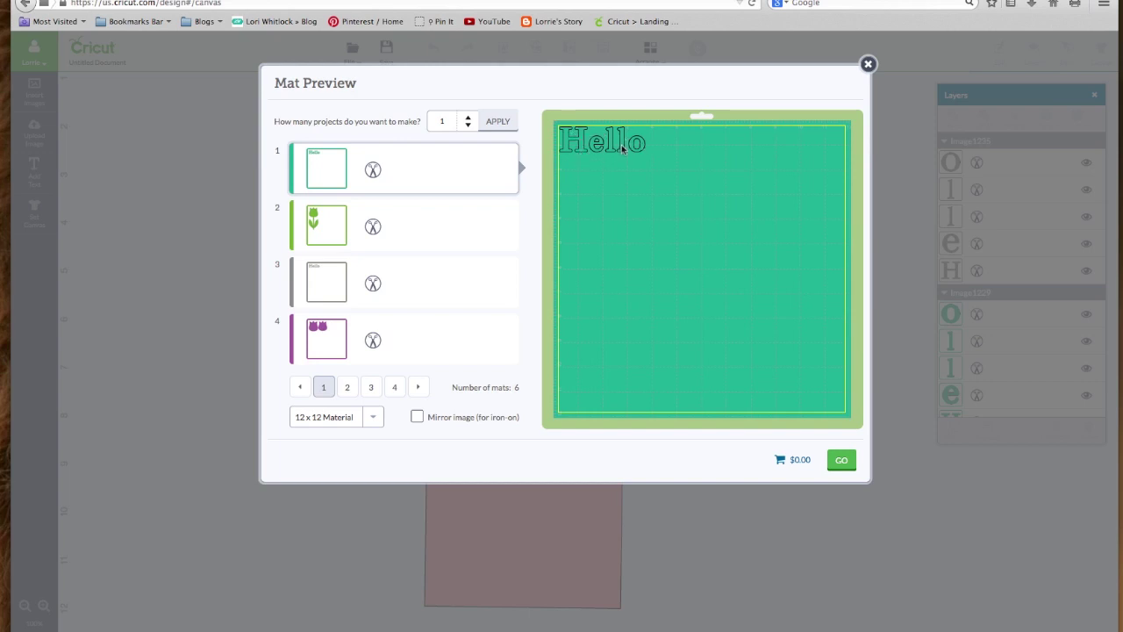
# Move the teal "Hello" down near the lower edge of mat 1 and the green tulip to the right side of mat 2
pyautogui.moveTo(644, 147); pyautogui.dragTo(644, 396)
pyautogui.click(438, 218)
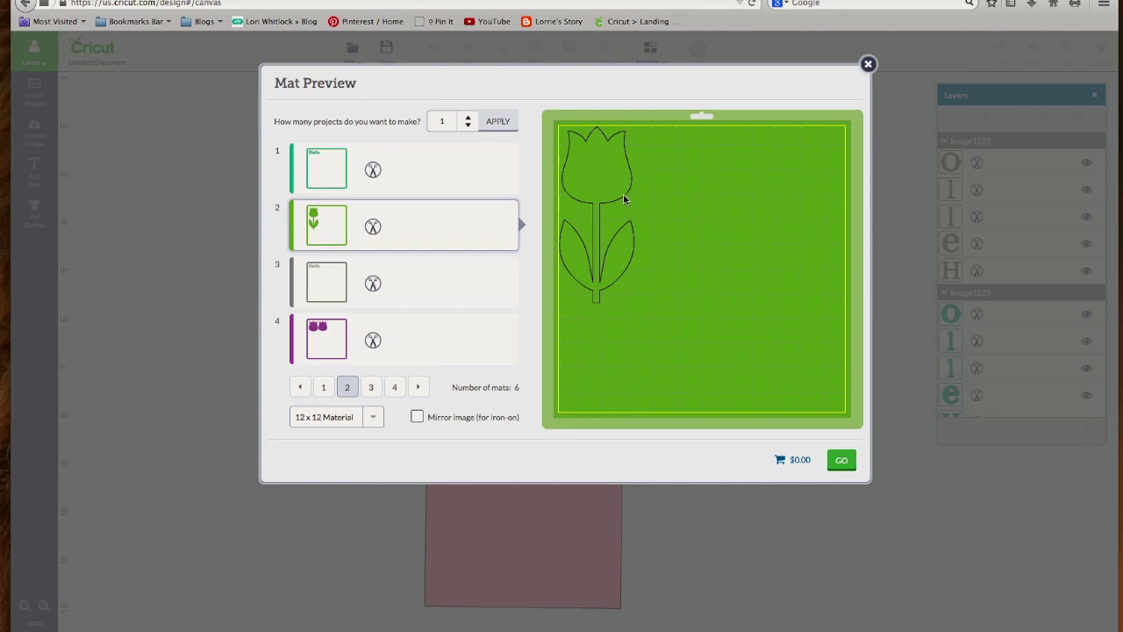
pyautogui.moveTo(623, 198); pyautogui.dragTo(634, 202)
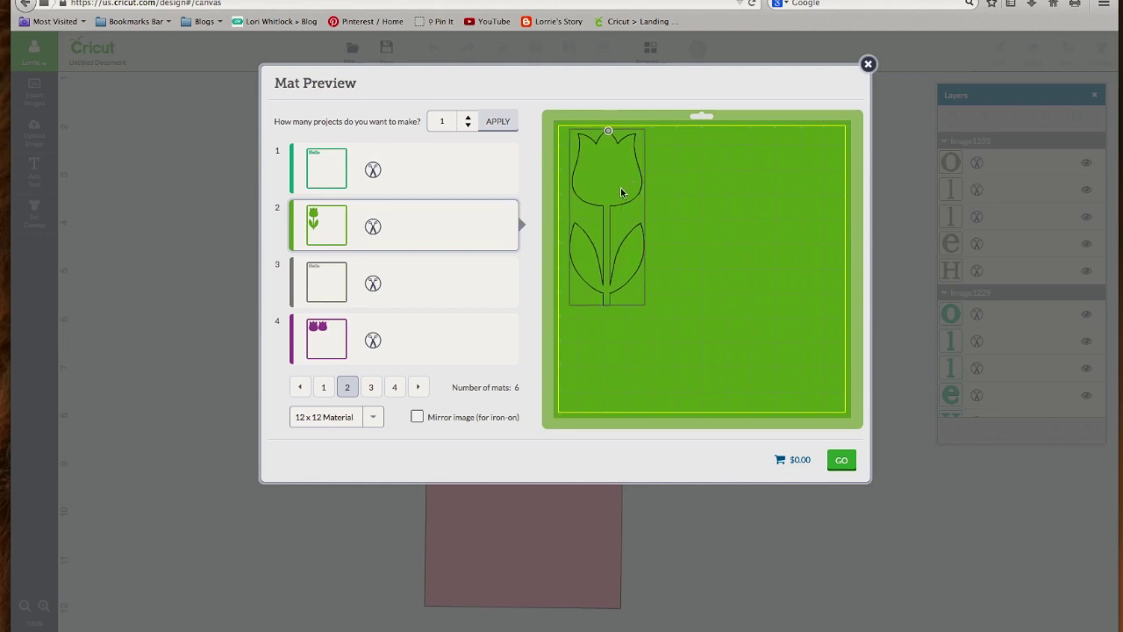
pyautogui.moveTo(623, 204); pyautogui.dragTo(865, 203)
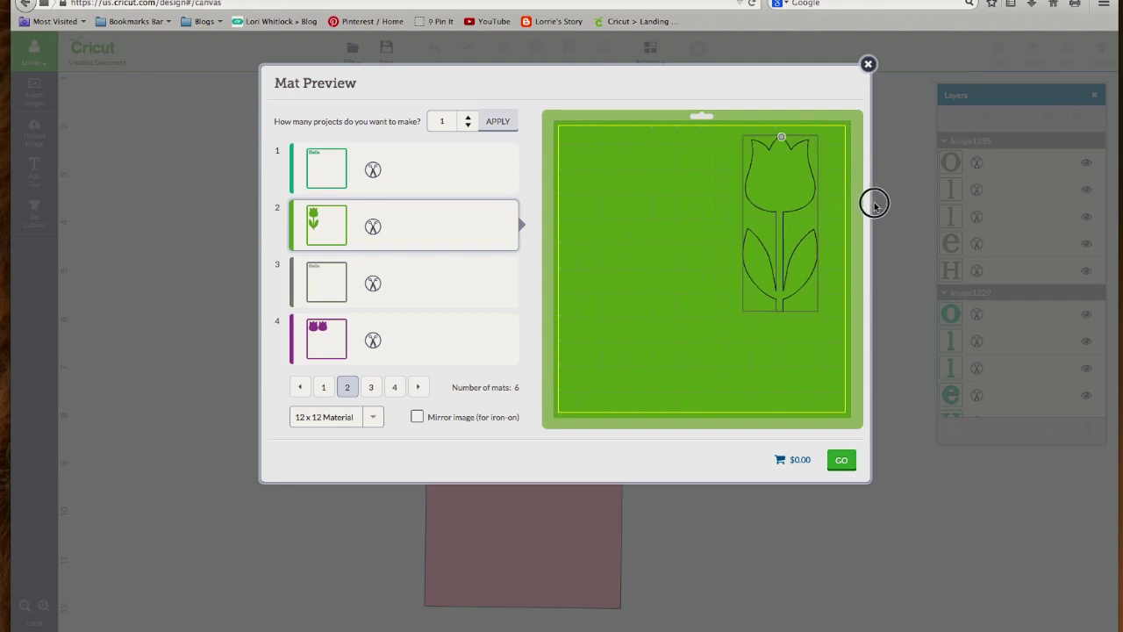
pyautogui.click(650, 155)
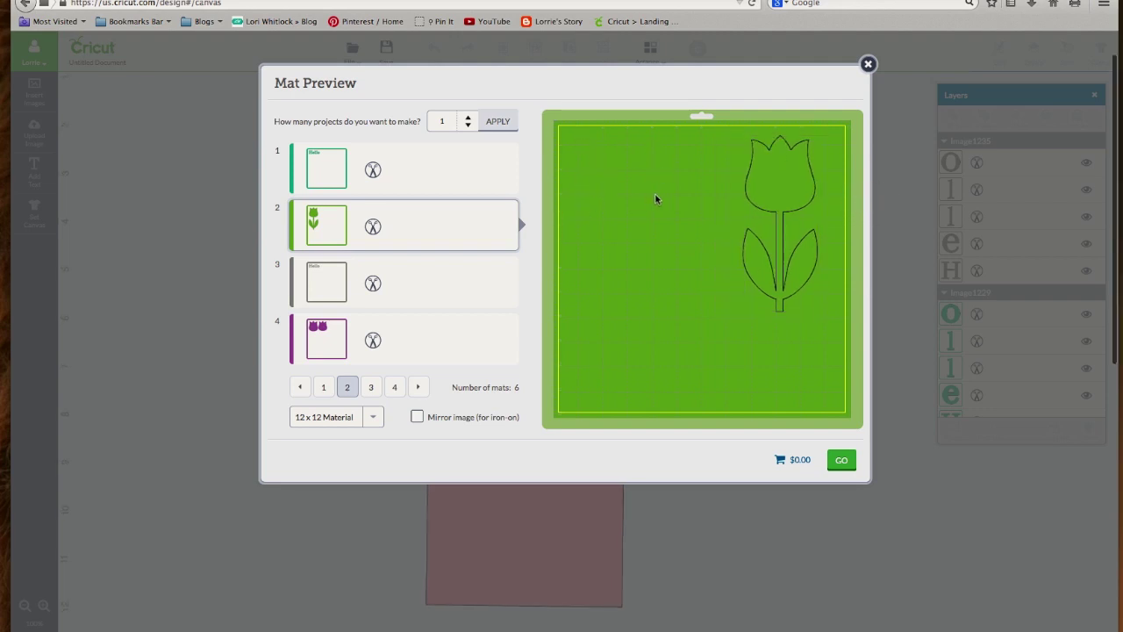
# Shift the gray "Hello" on mat 3 slightly inward from the mat corner and review the layouts of mats 4, 5 and 6
pyautogui.click(426, 296)
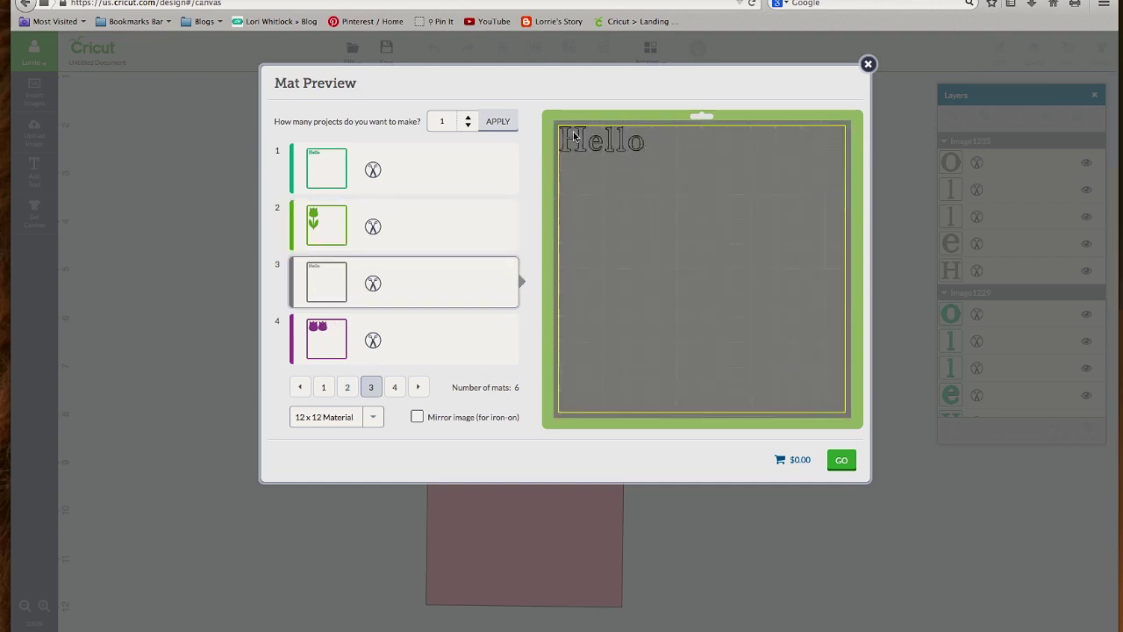
pyautogui.moveTo(577, 143); pyautogui.dragTo(587, 152)
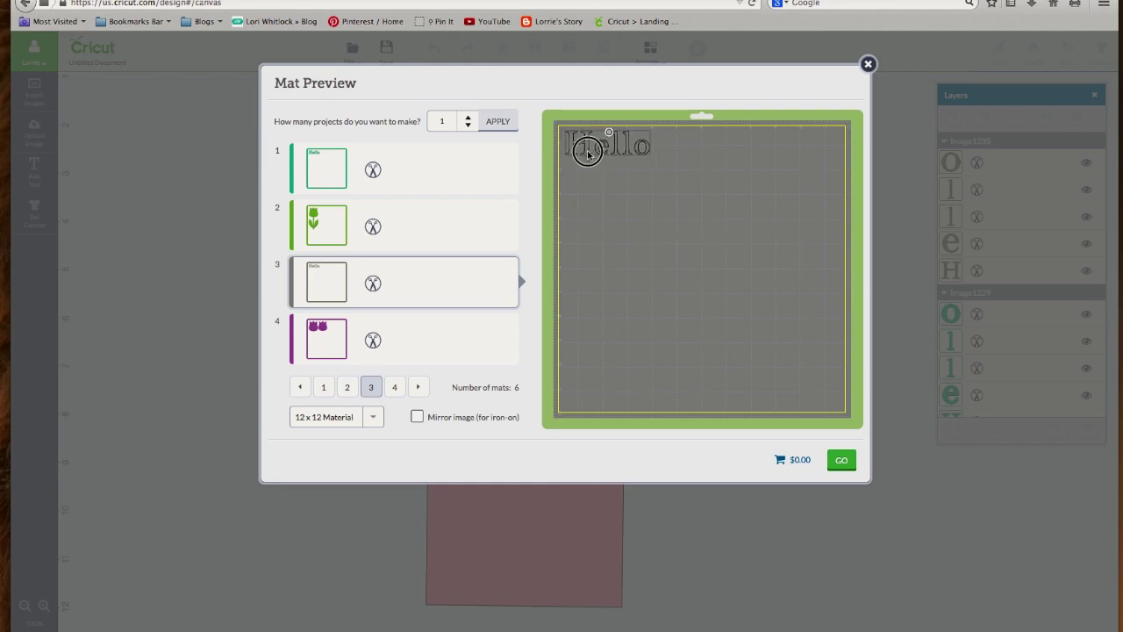
pyautogui.click(408, 342)
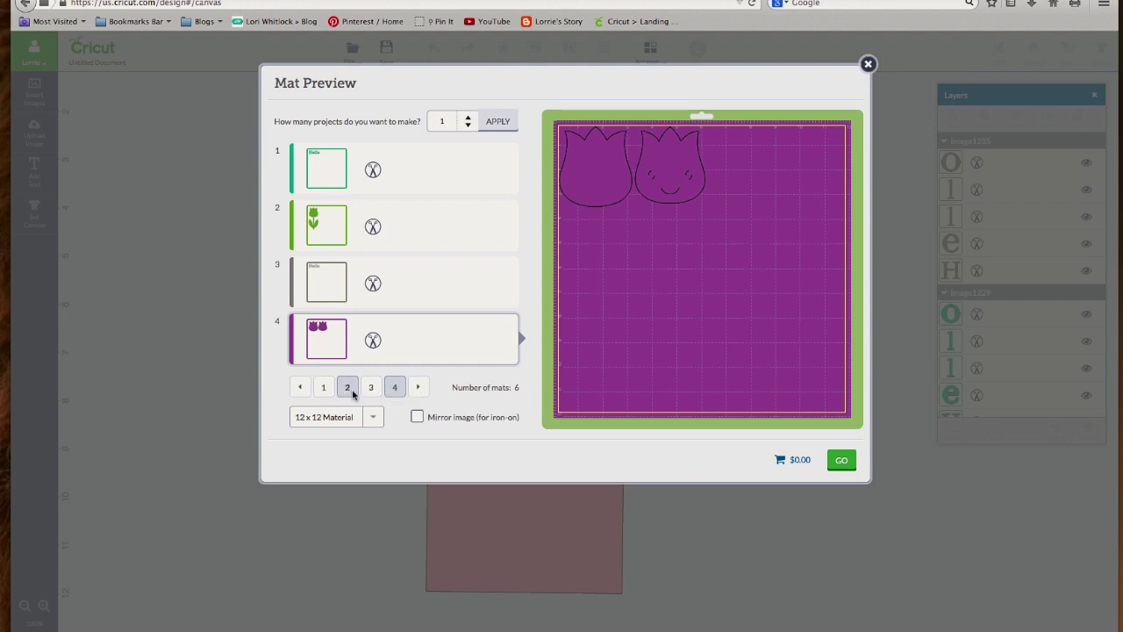
pyautogui.click(421, 386)
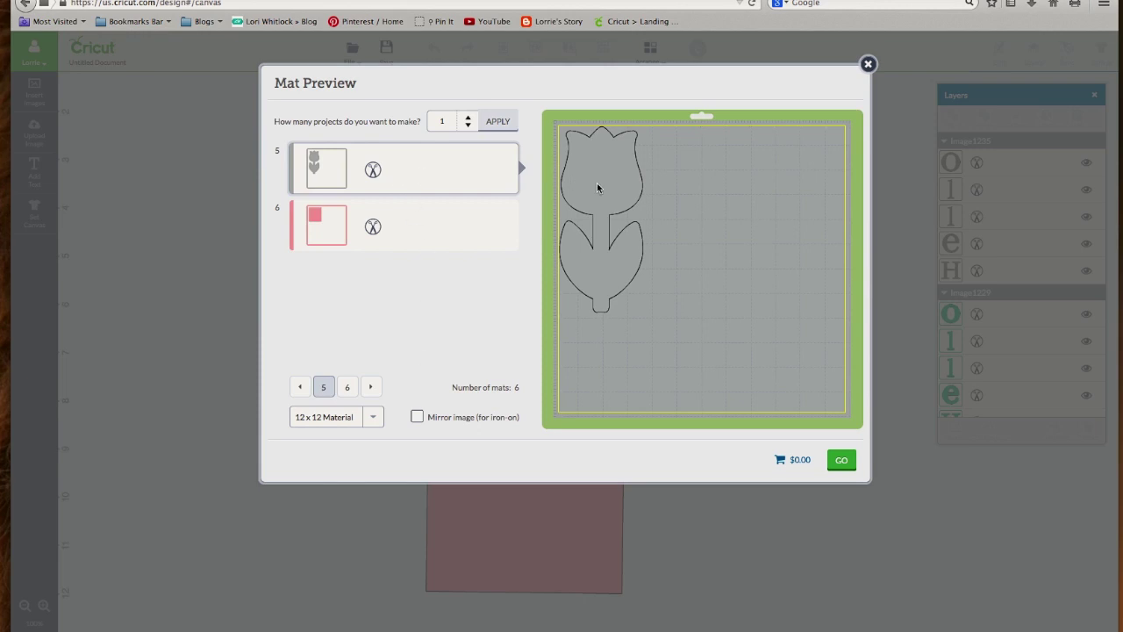
pyautogui.click(396, 230)
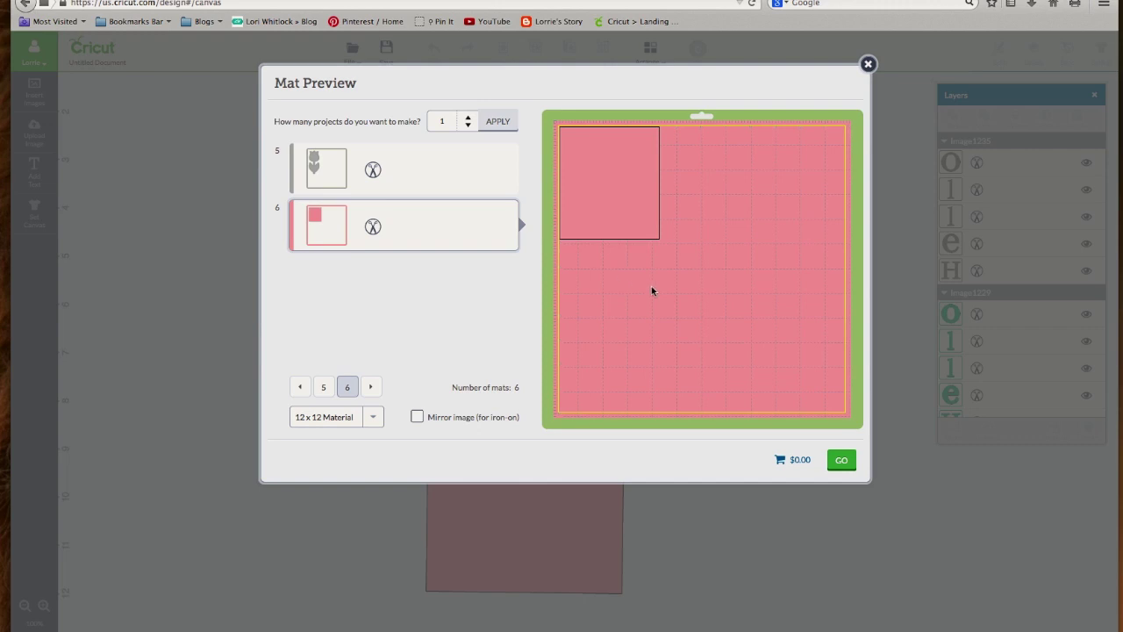
# Proceed from the mat preview to the cut preview of the first mat, and close it without cutting
pyautogui.click(841, 461)
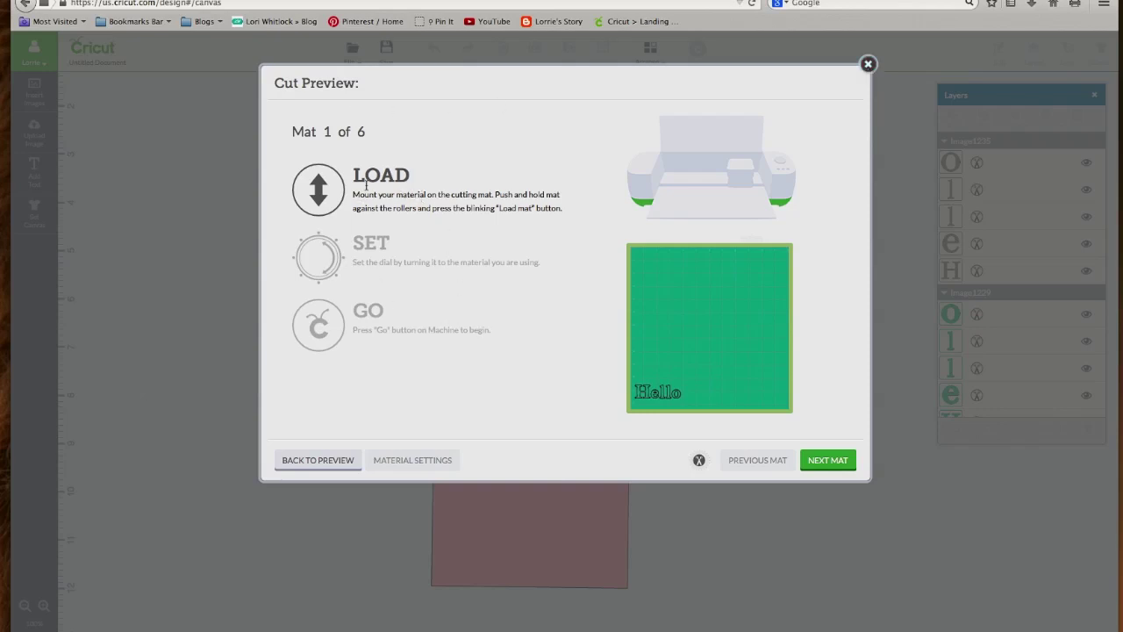
pyautogui.click(868, 65)
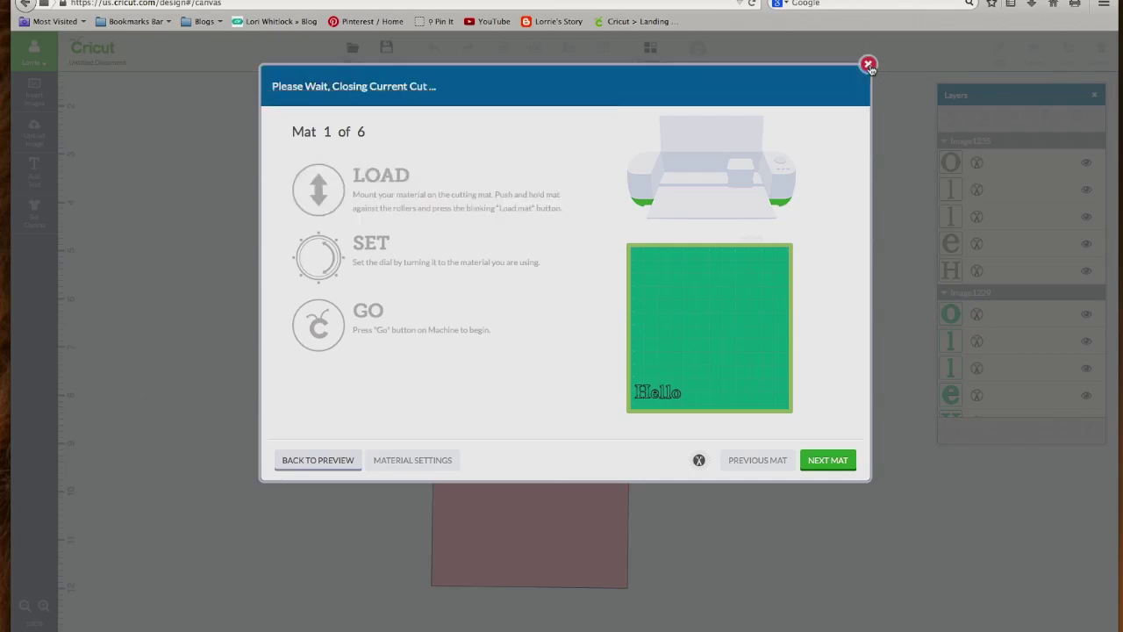